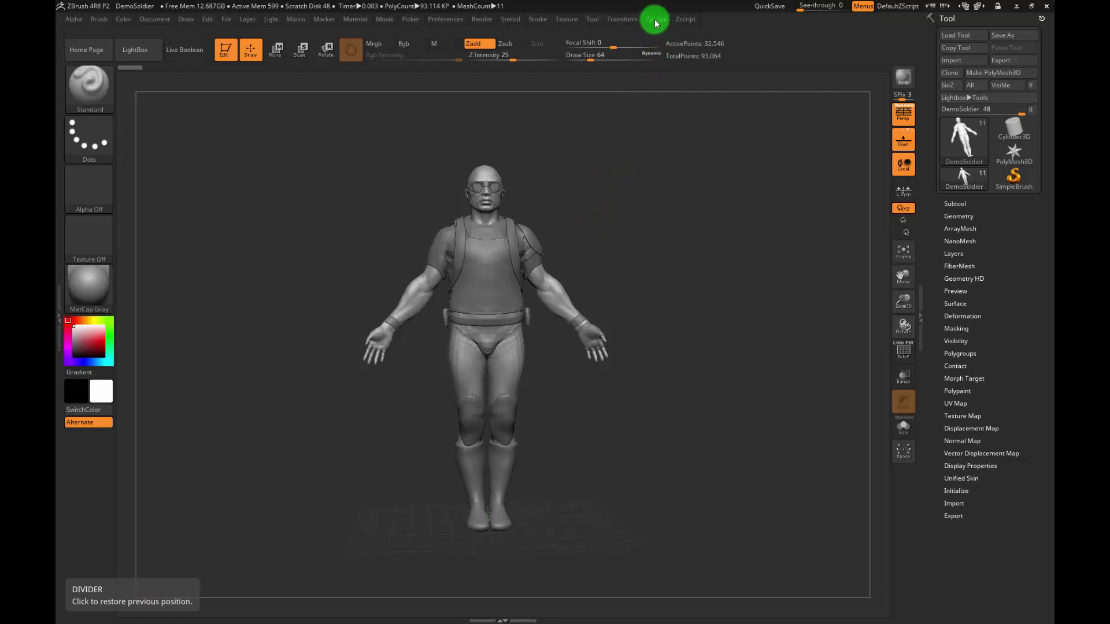
Dock the Zplugin palette, enable ZSphere Rig in Transpose Master and create the TPoseMesh of the DemoSoldier
{"action": "left_click", "coordinate": [656, 21]}
{"action": "left_click_drag", "start_coordinate": [658, 27], "coordinate": [931, 56]}
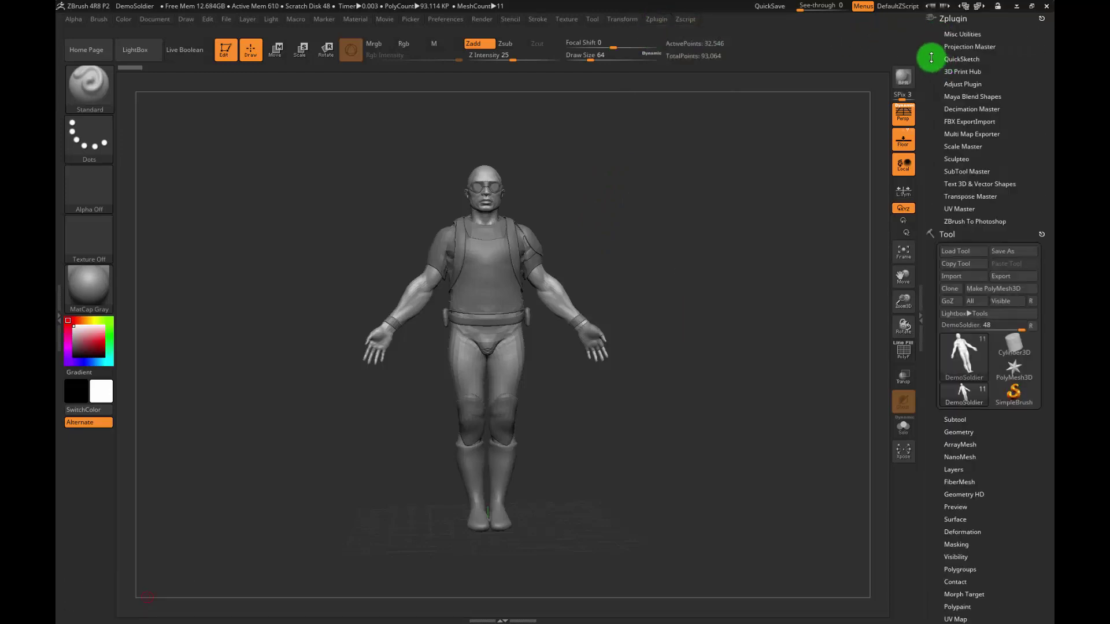
{"action": "left_click", "coordinate": [964, 195]}
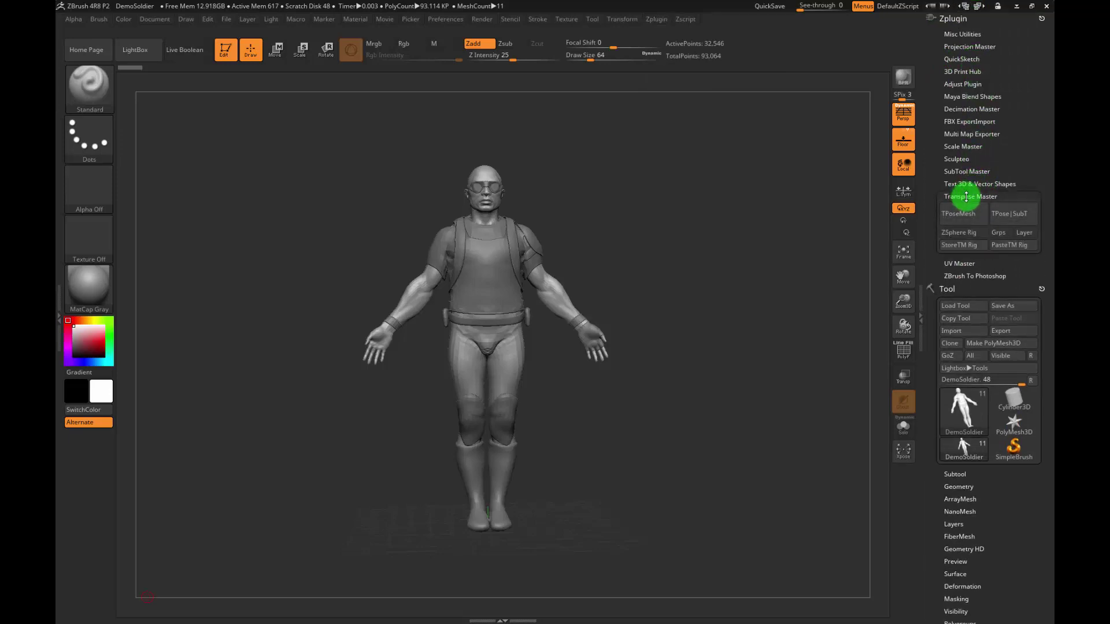
{"action": "left_click", "coordinate": [961, 235]}
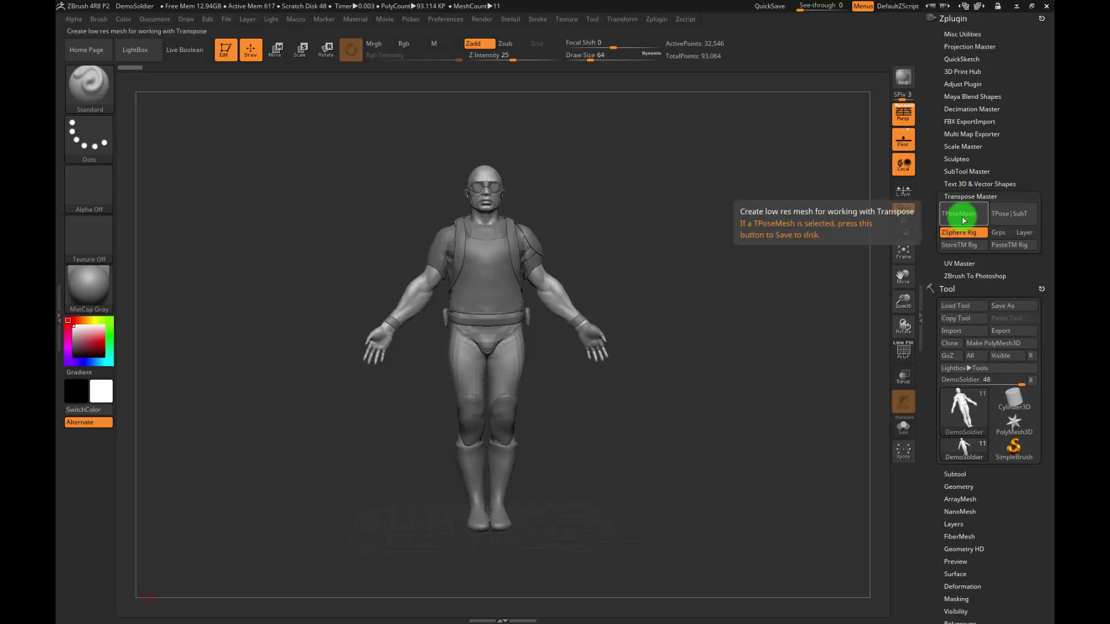
{"action": "left_click", "coordinate": [962, 218]}
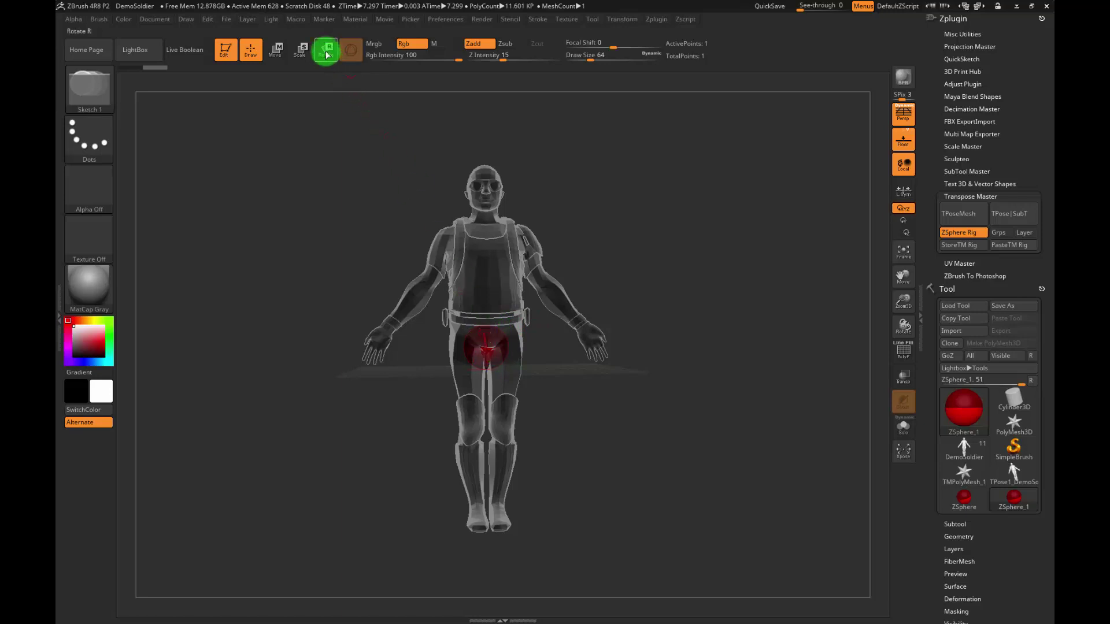
Scale down the root ZSphere and move it up into the centre of the soldier's pelvis
{"action": "left_click", "coordinate": [300, 54]}
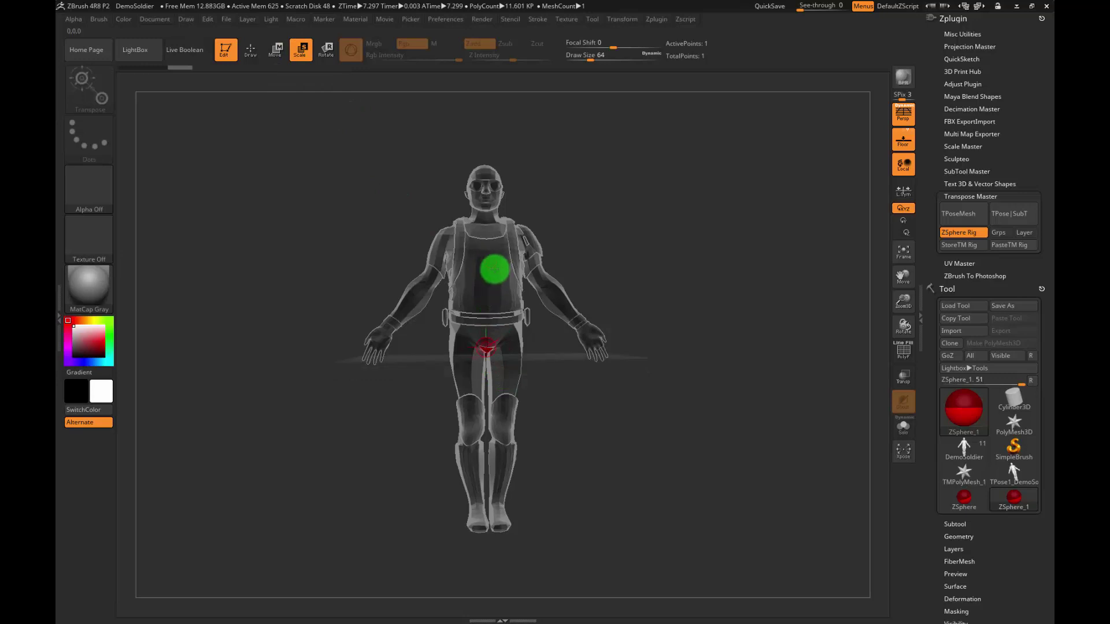
{"action": "key", "text": "w"}
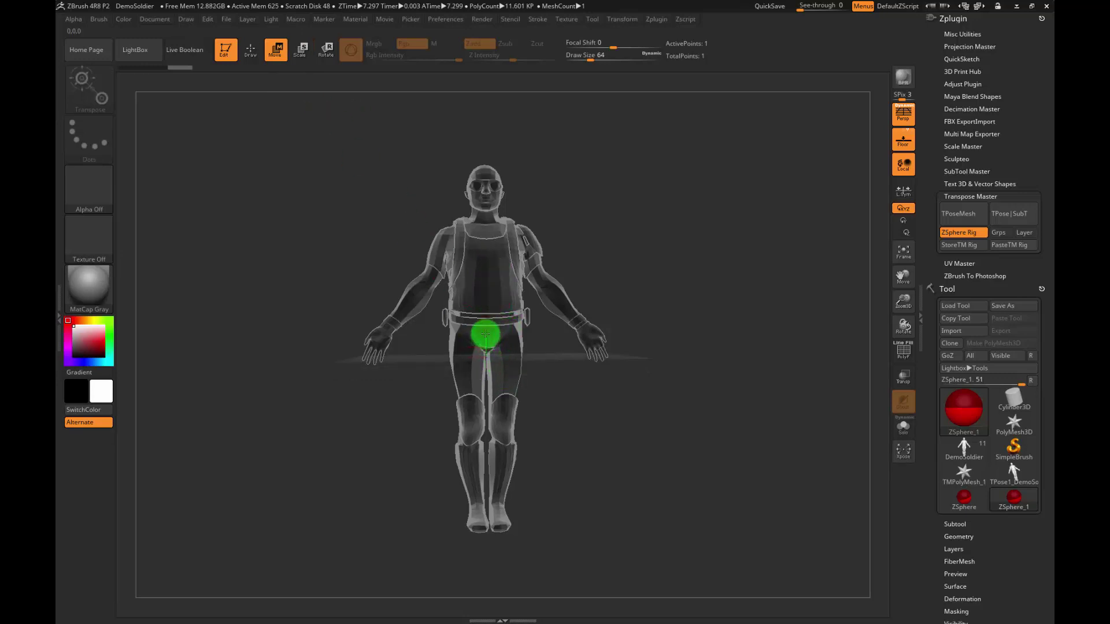
{"action": "left_click_drag", "start_coordinate": [485, 336], "coordinate": [488, 330]}
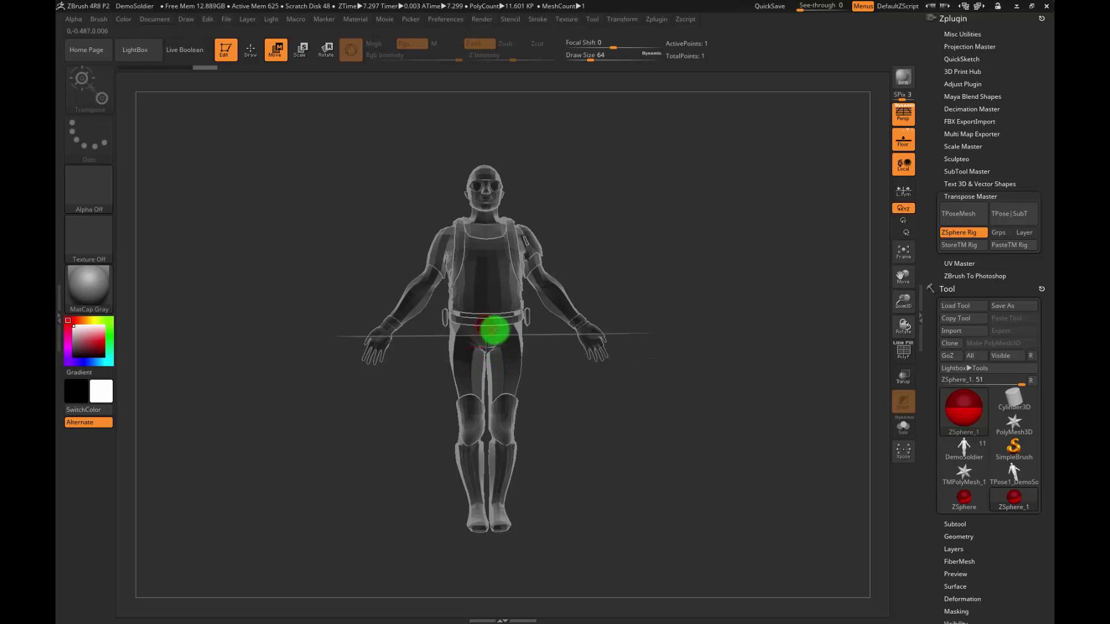
Add a mirrored pair of ZSpheres from the root and move them out to the hip joints
{"action": "key", "text": "q"}
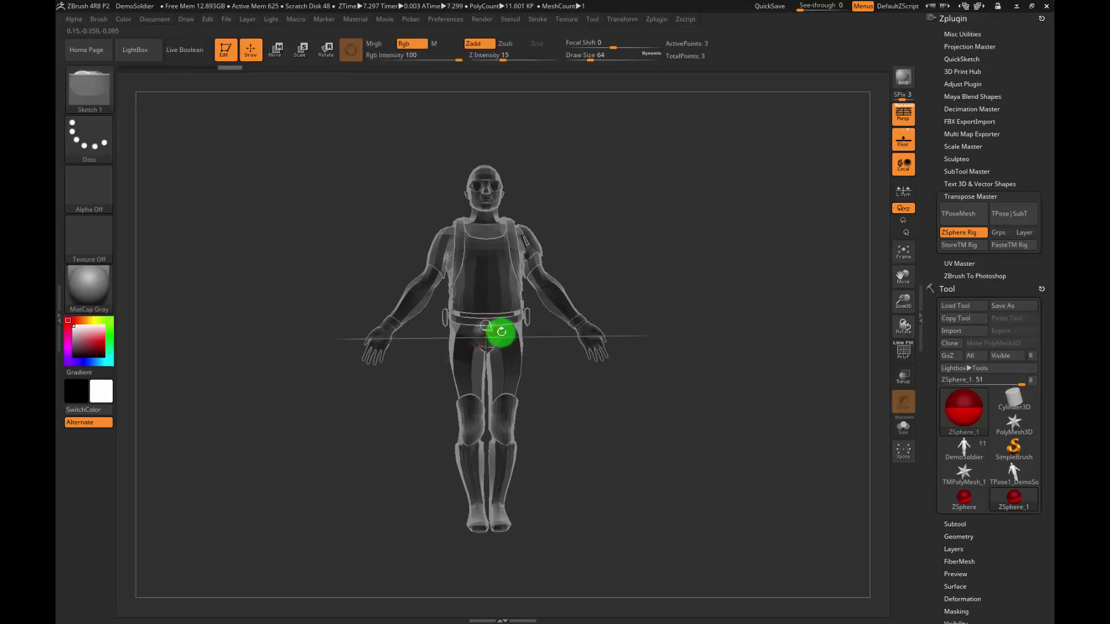
{"action": "key", "text": "w"}
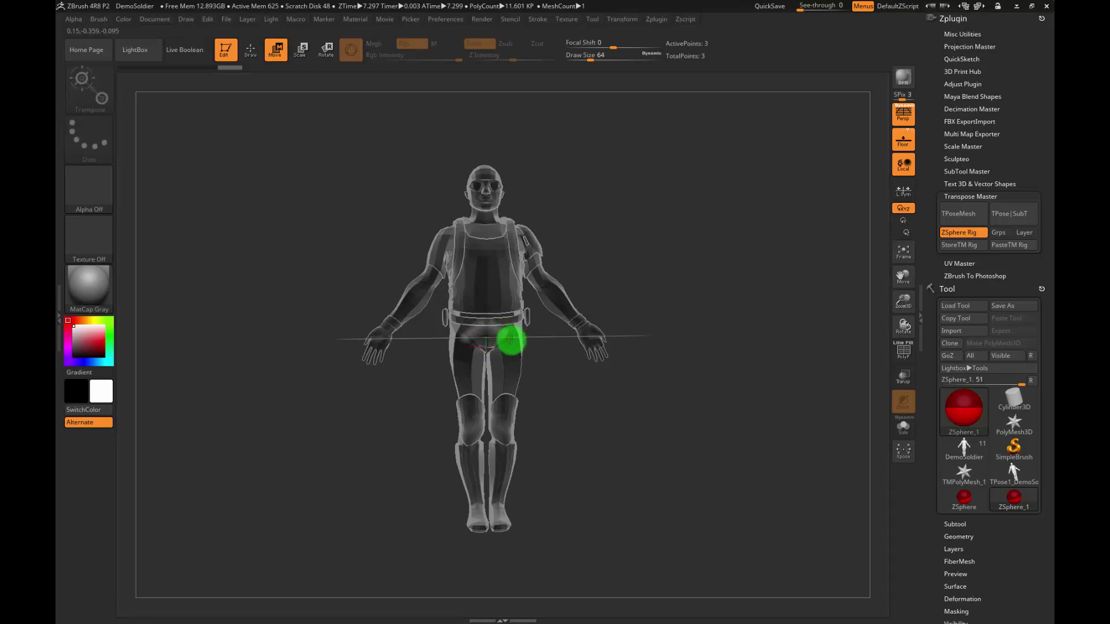
{"action": "left_click_drag", "start_coordinate": [512, 339], "coordinate": [513, 348]}
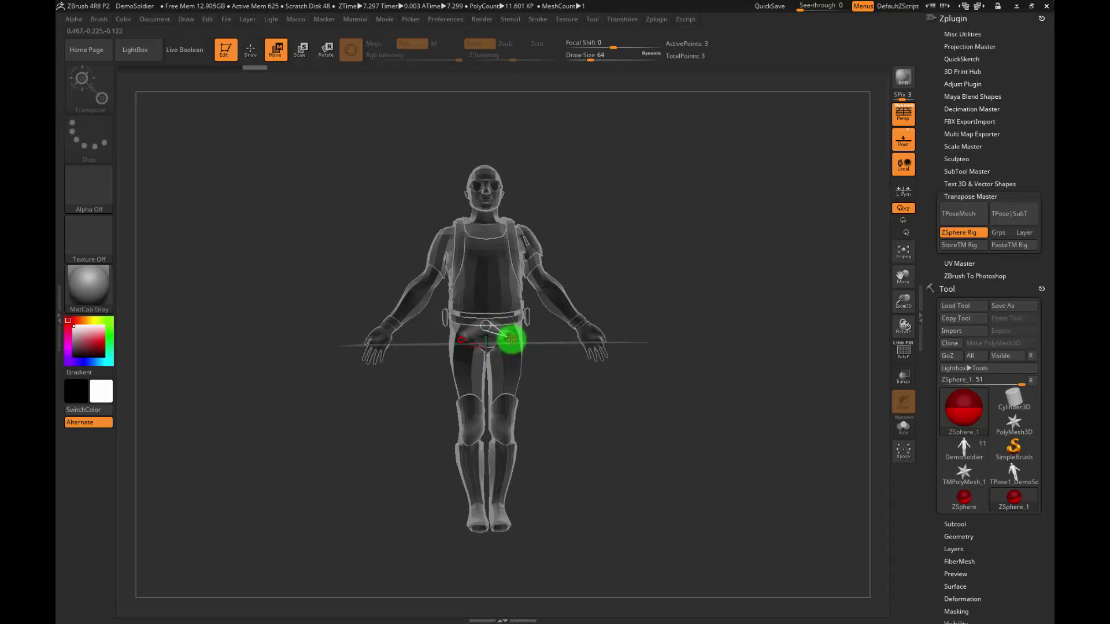
Add a mirrored pair of child ZSpheres from the hips and move them down to the knees
{"action": "key", "text": "q"}
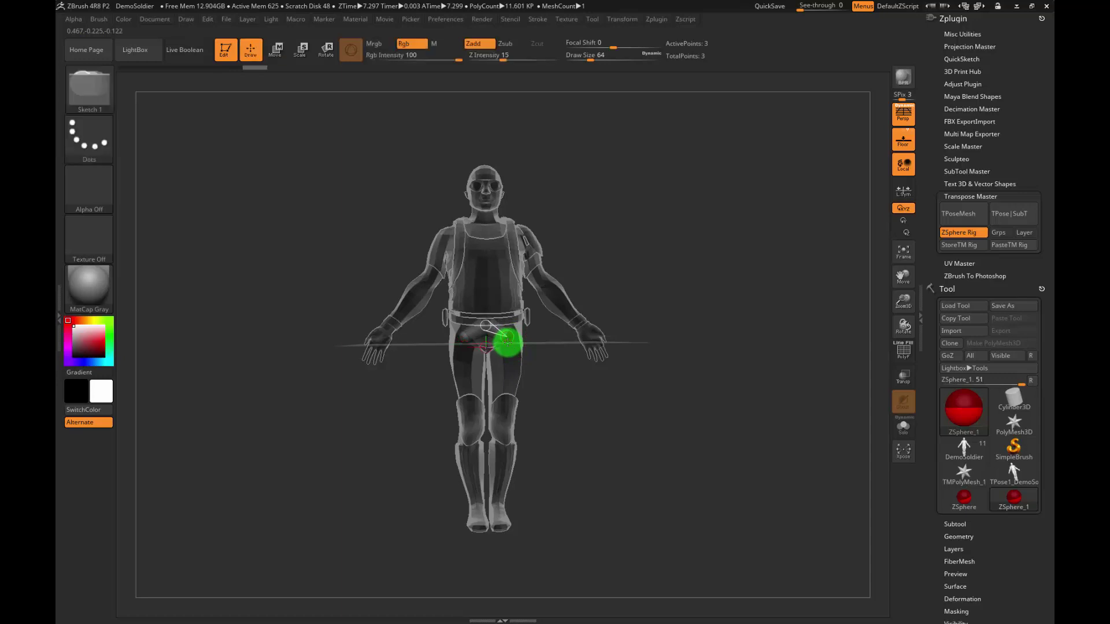
{"action": "key", "text": "w"}
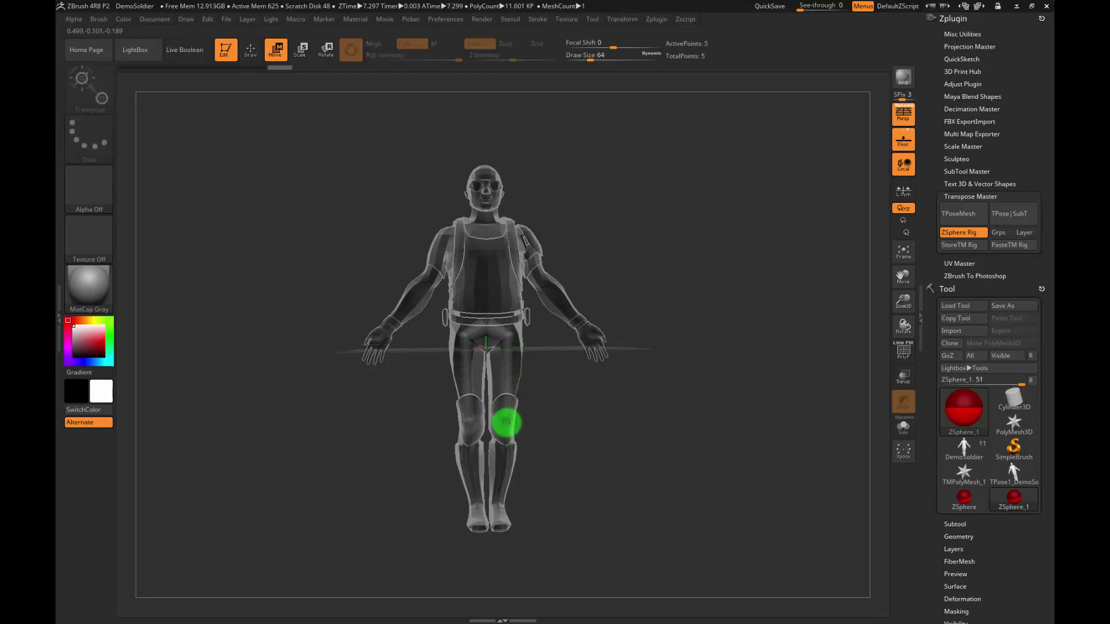
{"action": "left_click_drag", "start_coordinate": [506, 422], "coordinate": [507, 431]}
Add mirrored ankle ZSpheres from the knees and align them with the back of the lower legs in side view
{"action": "key", "text": "q"}
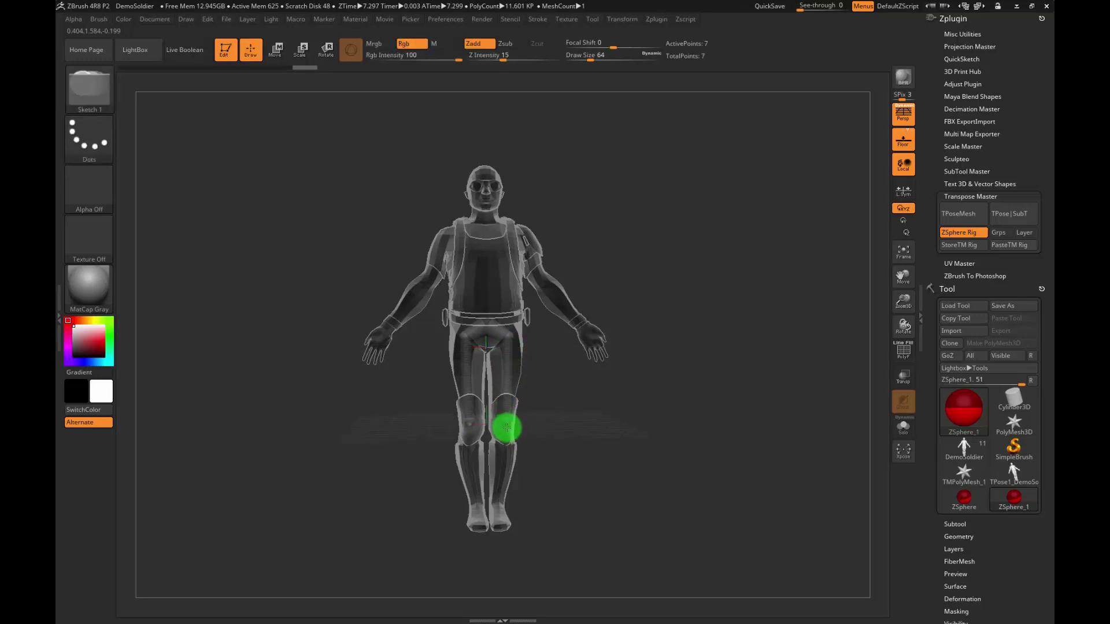
{"action": "key", "text": "w"}
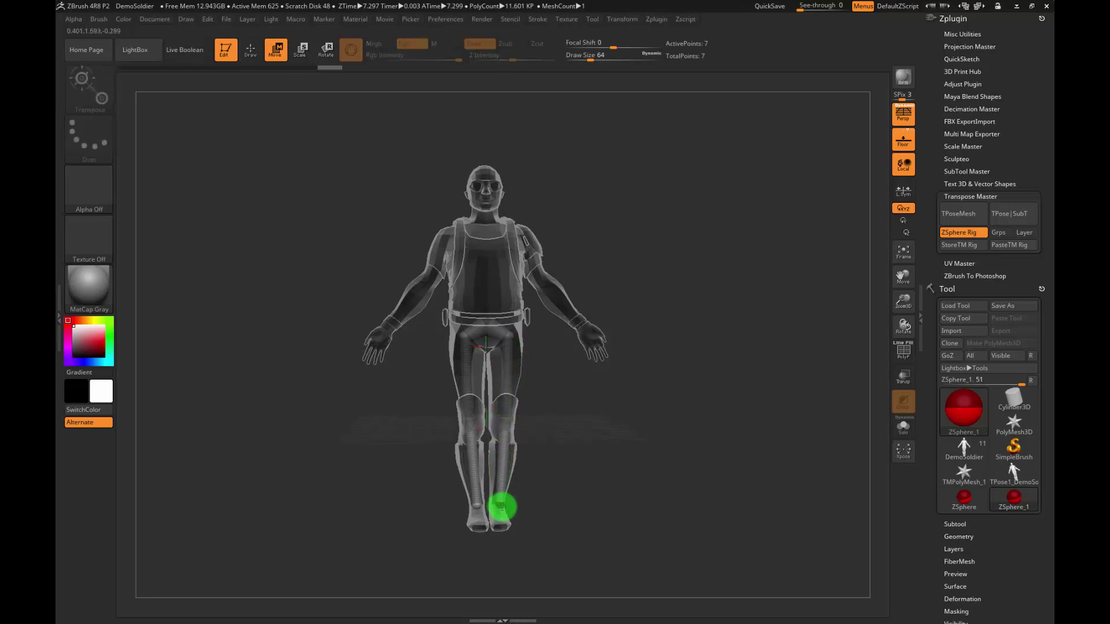
{"action": "left_click_drag", "start_coordinate": [711, 439], "coordinate": [688, 411]}
{"action": "left_click_drag", "start_coordinate": [706, 355], "coordinate": [701, 375]}
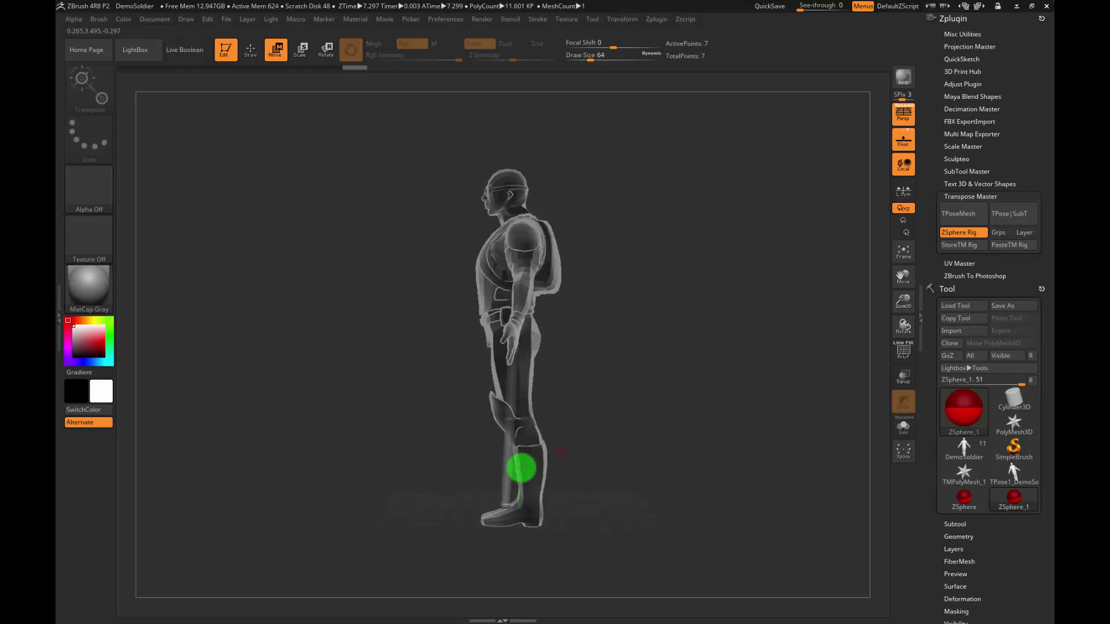
{"action": "left_click_drag", "start_coordinate": [507, 506], "coordinate": [530, 506]}
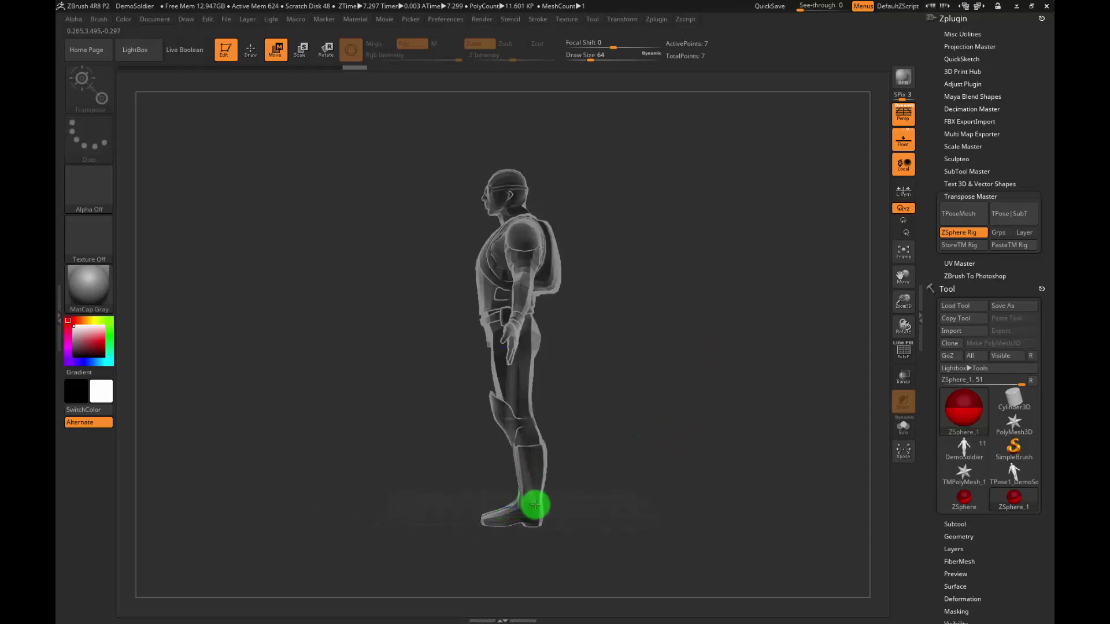
{"action": "left_click", "coordinate": [516, 421]}
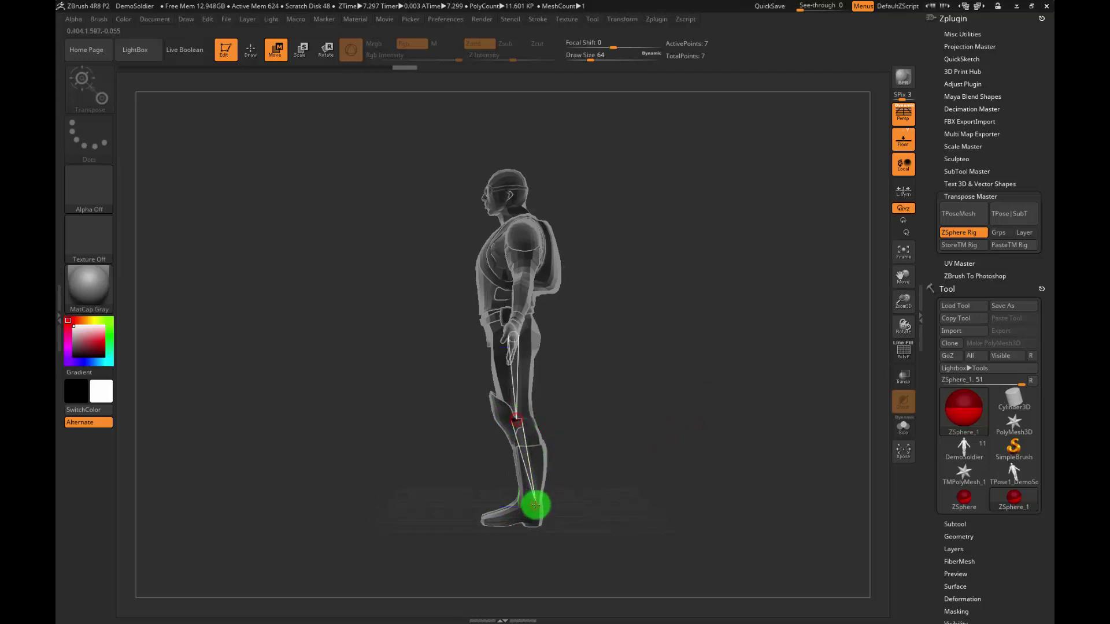
Add mirrored ZSpheres from the ankles and move them forward into the front of the feet
{"action": "mouse_move", "coordinate": [585, 449]}
{"action": "left_mouse_down"}
{"action": "mouse_move", "coordinate": [639, 446]}
{"action": "mouse_move", "coordinate": [617, 441]}
{"action": "mouse_move", "coordinate": [634, 449]}
{"action": "mouse_move", "coordinate": [634, 474]}
{"action": "mouse_move", "coordinate": [573, 483]}
{"action": "left_mouse_up"}
{"action": "key", "text": "q"}
{"action": "key", "text": "w"}
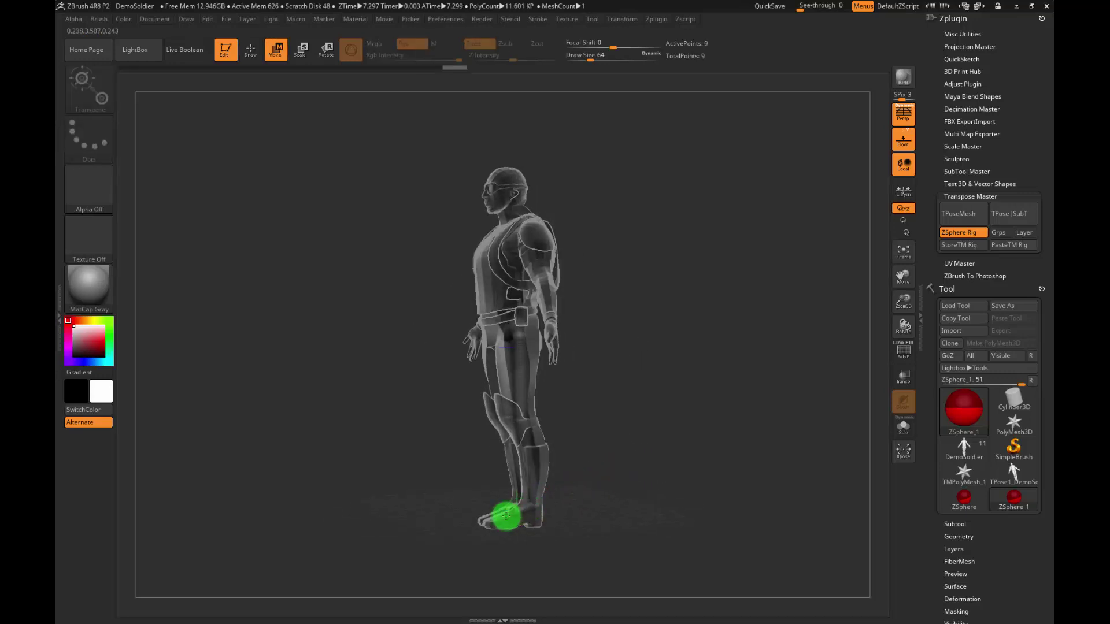
{"action": "left_click_drag", "start_coordinate": [656, 456], "coordinate": [622, 468]}
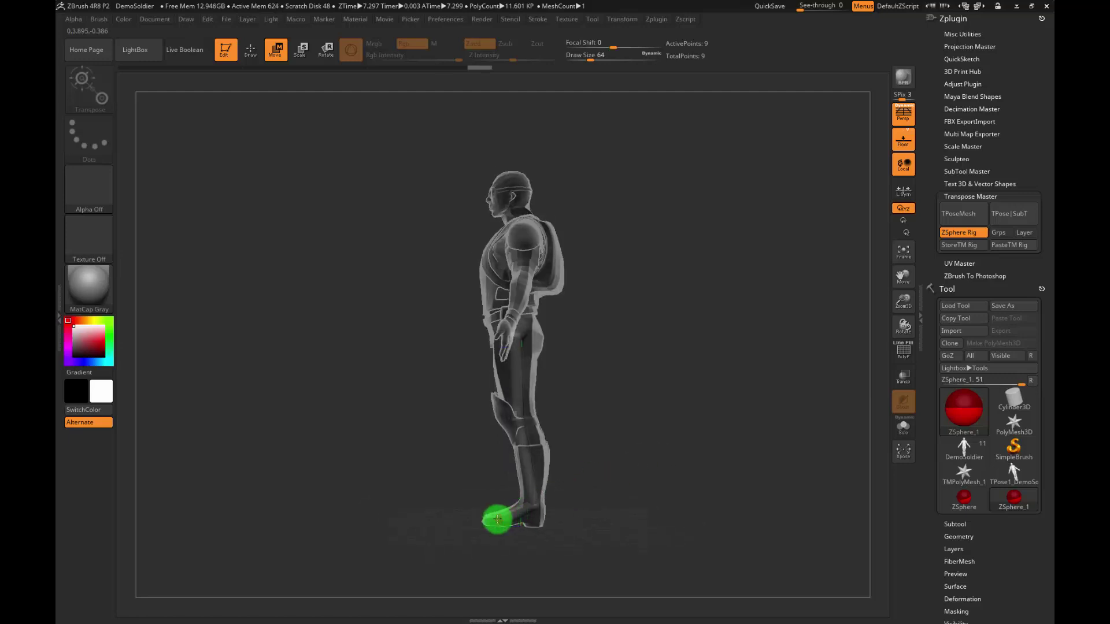
{"action": "left_click_drag", "start_coordinate": [495, 520], "coordinate": [459, 441]}
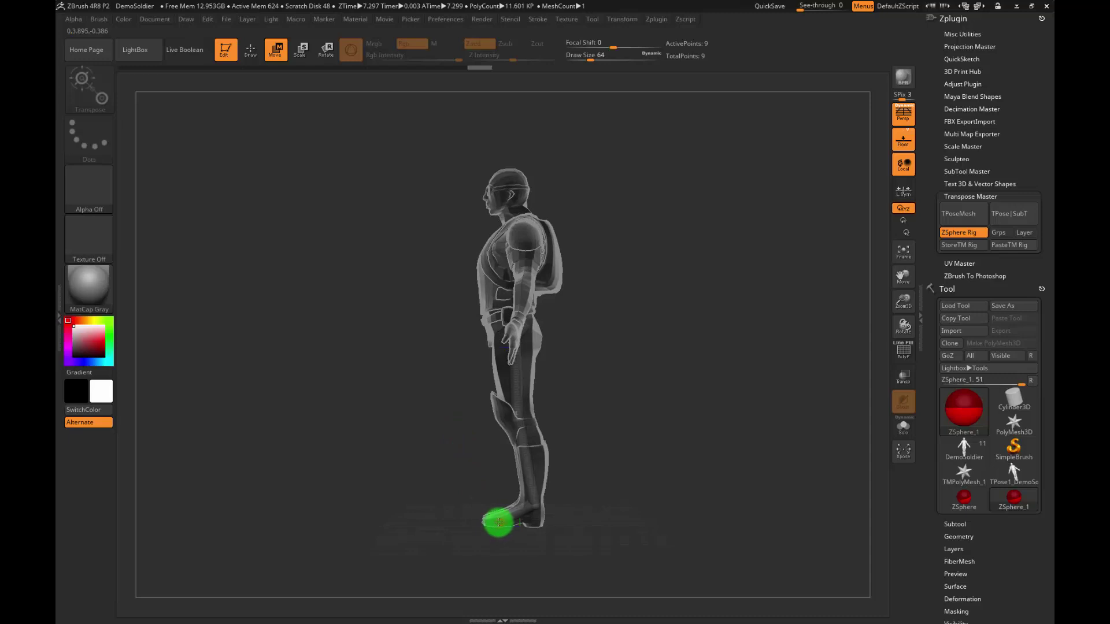
{"action": "left_click_drag", "start_coordinate": [493, 521], "coordinate": [604, 391]}
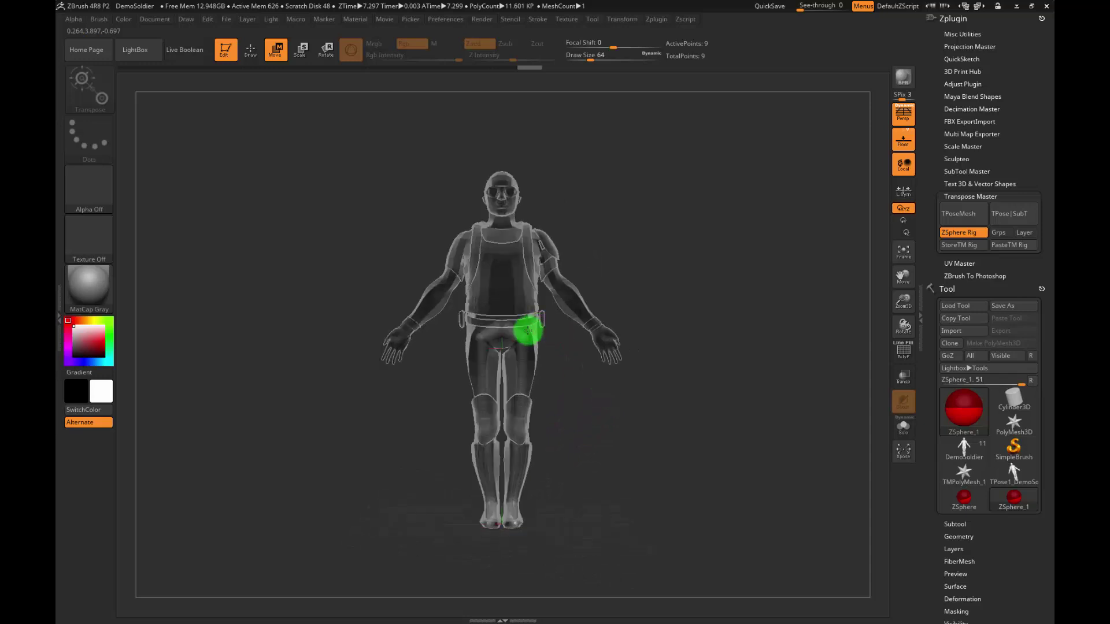
Add a ZSphere above the pelvis root and move it up the spine to the upper chest
{"action": "key", "text": "q"}
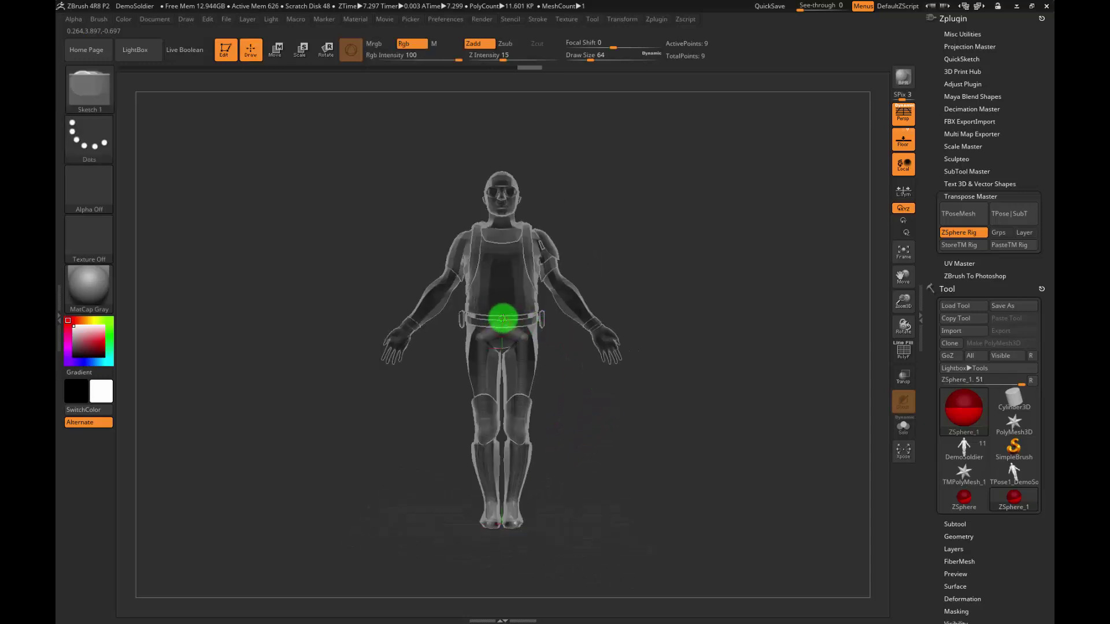
{"action": "left_click", "coordinate": [502, 319]}
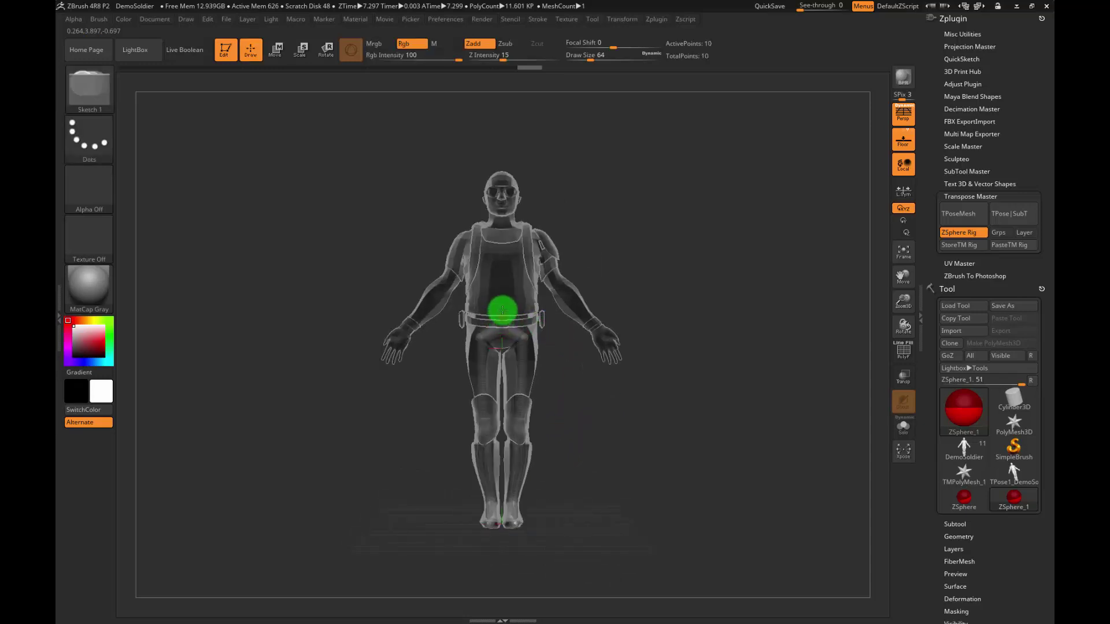
{"action": "key", "text": "w"}
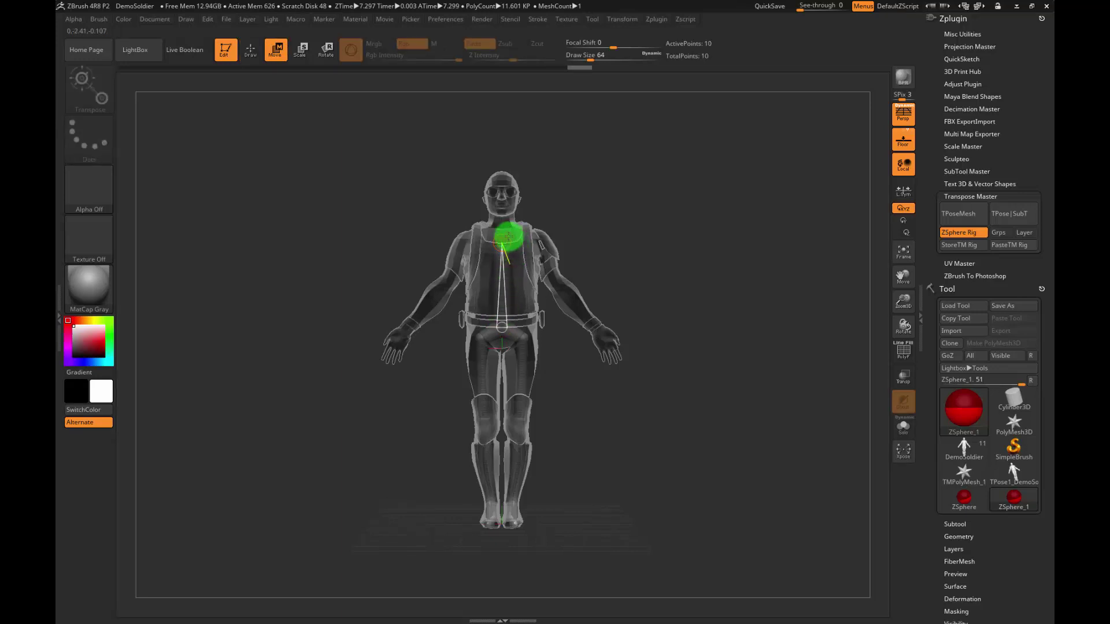
Add mirrored shoulder ZSpheres from the chest sphere and centre both shoulder and chest spheres in the body's depth
{"action": "key", "text": "q"}
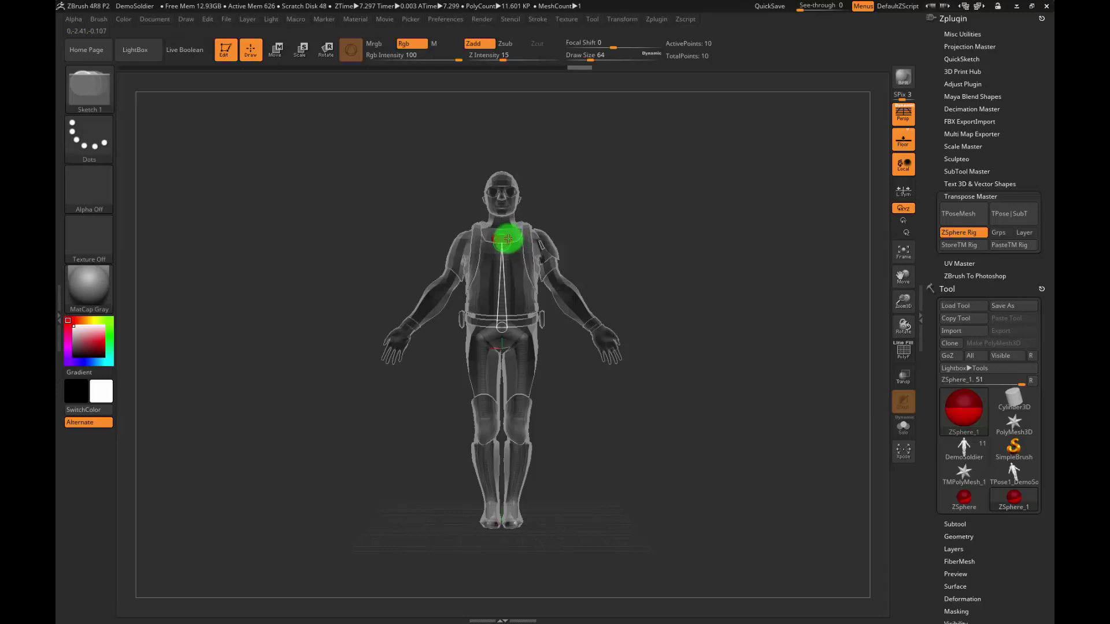
{"action": "key", "text": "w"}
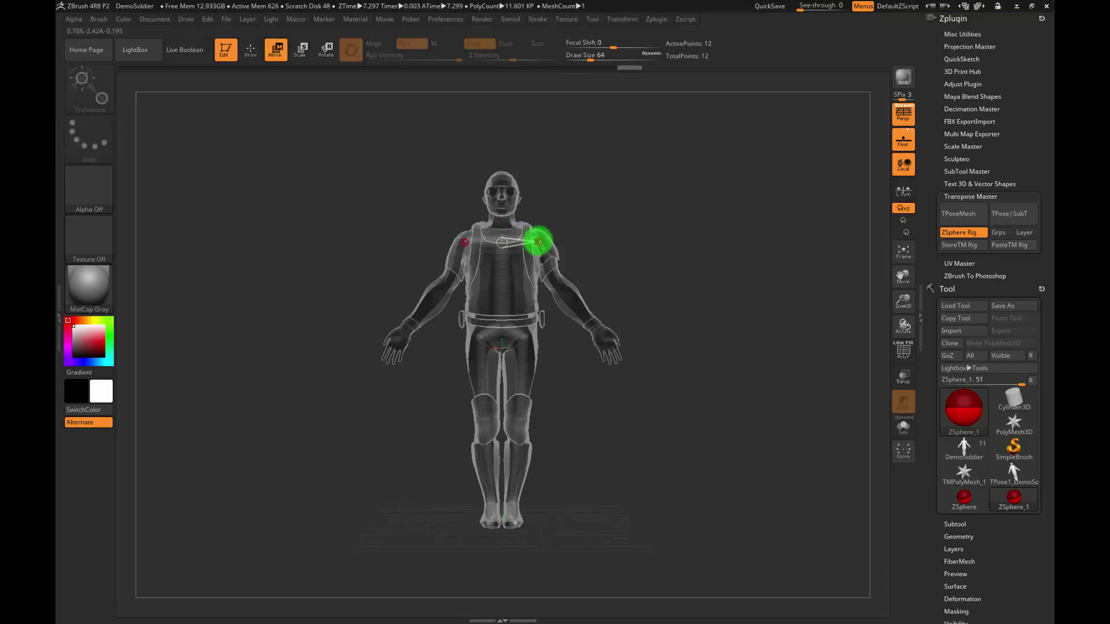
{"action": "left_click_drag", "start_coordinate": [657, 241], "coordinate": [610, 242]}
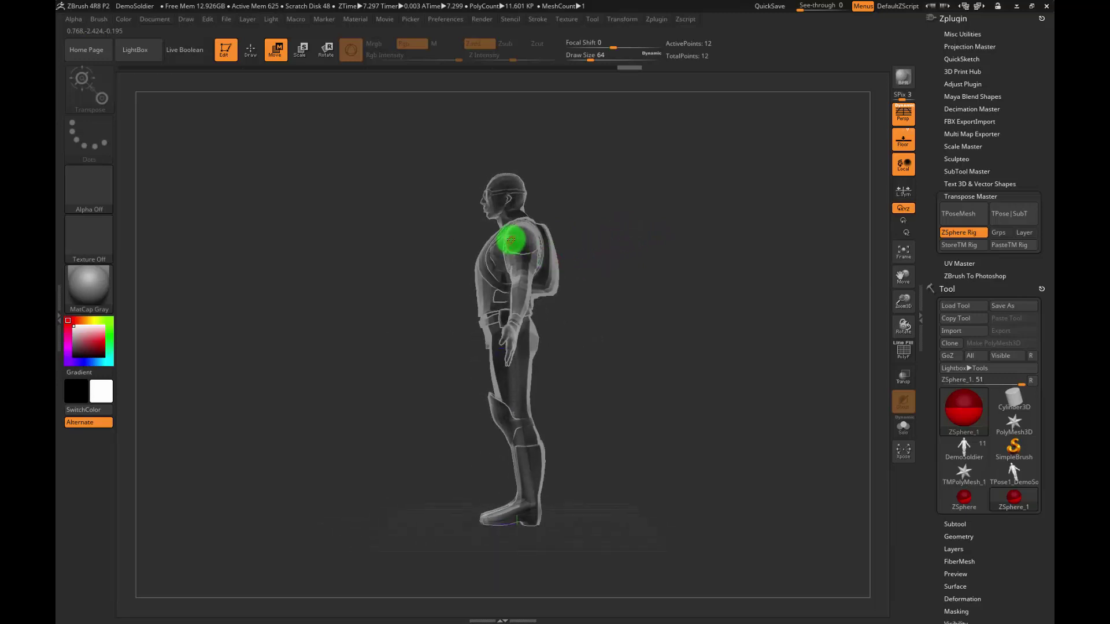
{"action": "left_click_drag", "start_coordinate": [529, 239], "coordinate": [532, 244]}
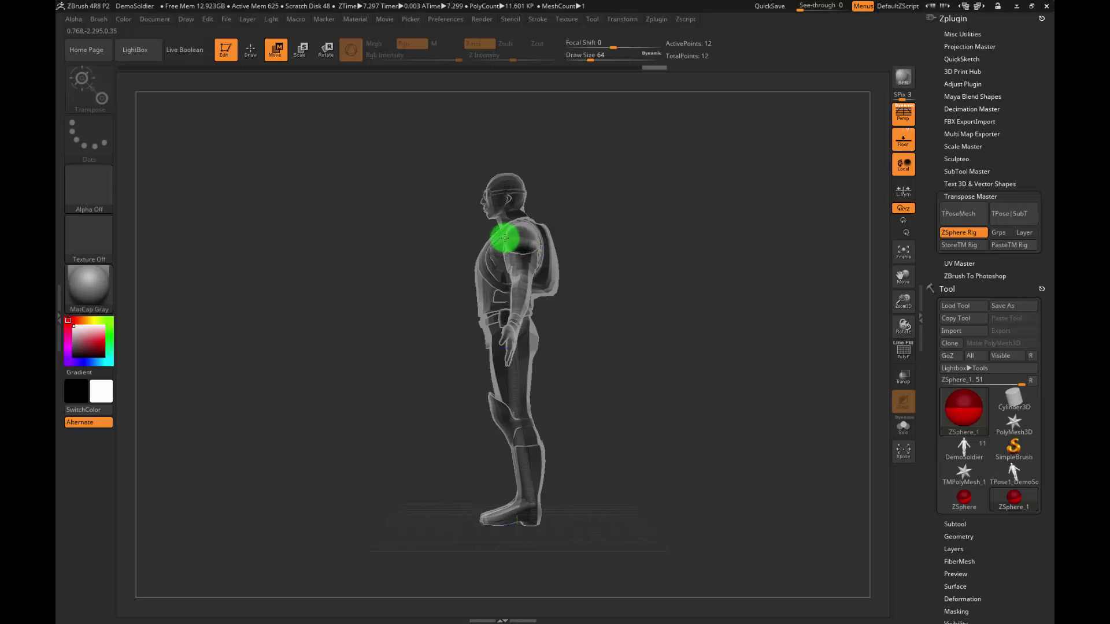
{"action": "left_click_drag", "start_coordinate": [504, 237], "coordinate": [530, 245]}
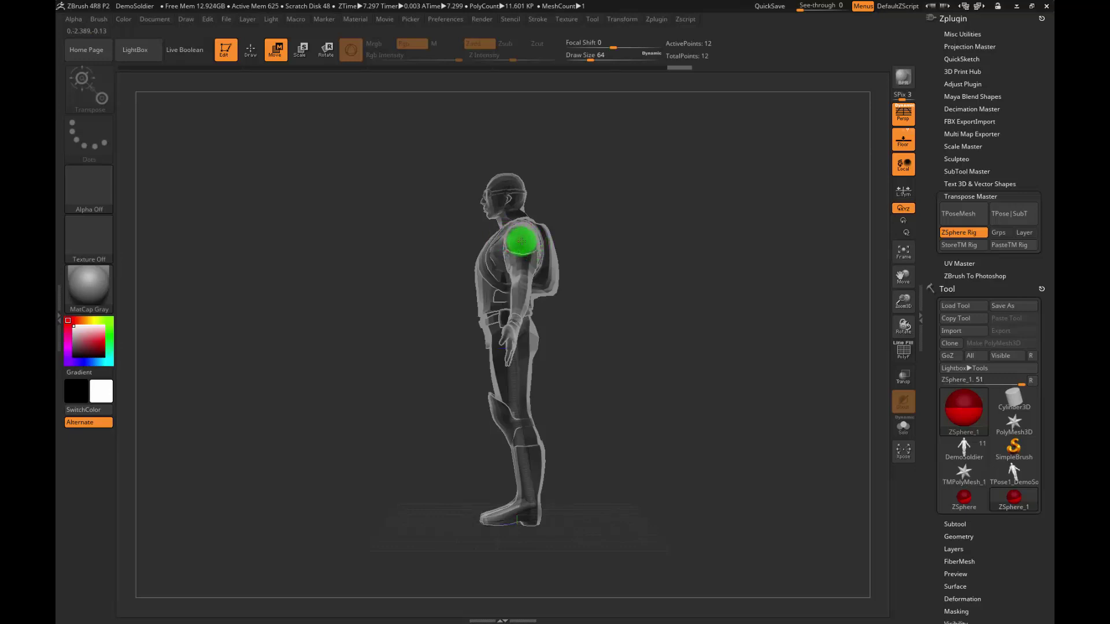
{"action": "left_click_drag", "start_coordinate": [647, 228], "coordinate": [696, 229]}
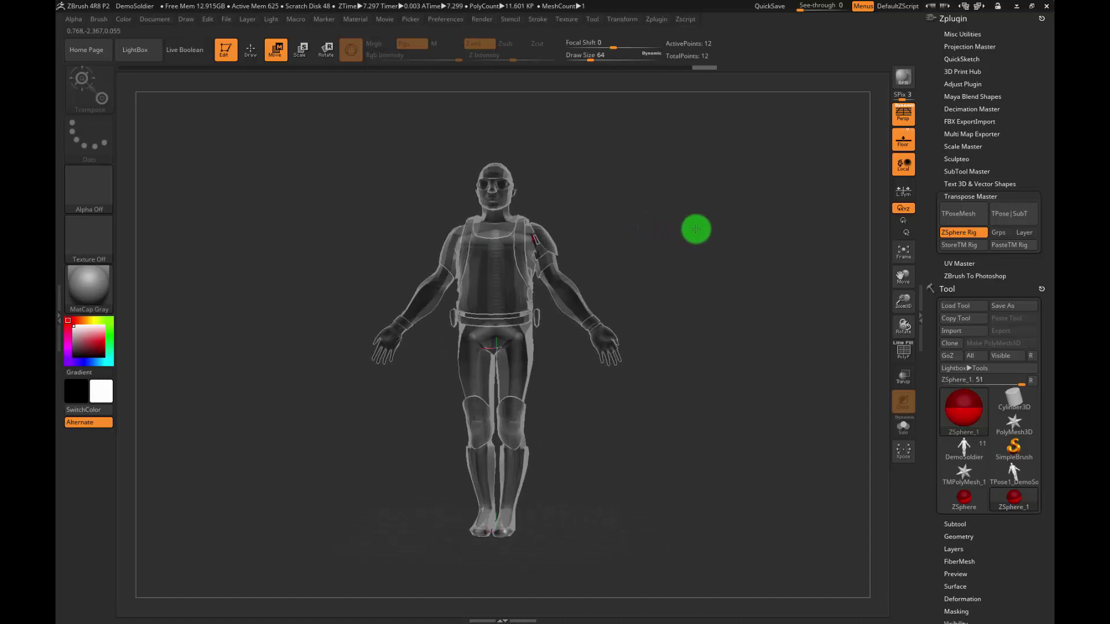
{"action": "key", "text": "q"}
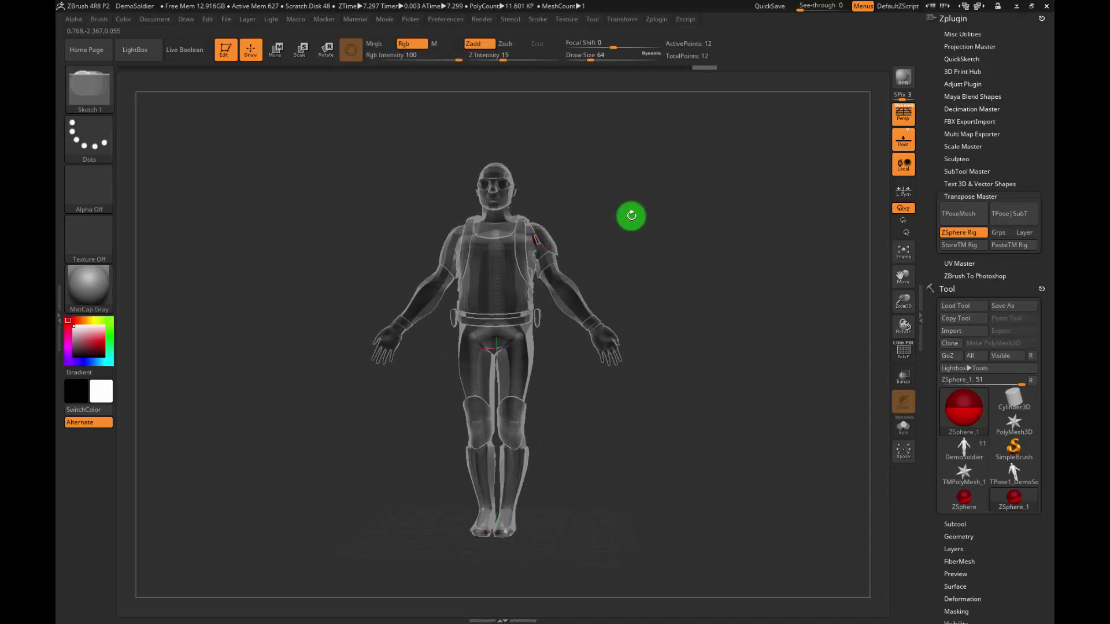
{"action": "mouse_move", "coordinate": [631, 216]}
{"action": "left_mouse_down"}
{"action": "mouse_move", "coordinate": [617, 233]}
{"action": "mouse_move", "coordinate": [659, 234]}
{"action": "mouse_move", "coordinate": [659, 220]}
{"action": "mouse_move", "coordinate": [644, 240]}
{"action": "left_mouse_up"}
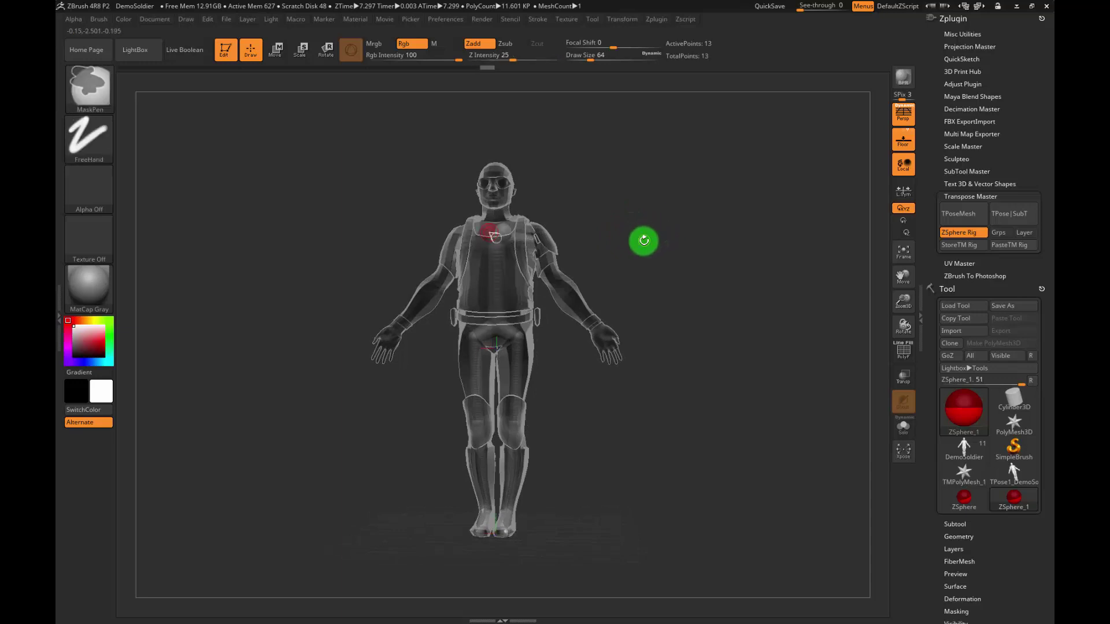
{"action": "key", "text": "ctrl+z"}
Add mirrored ZSpheres from the shoulders and extend the arm chains through the elbows to the wrists in front view
{"action": "key", "text": "w"}
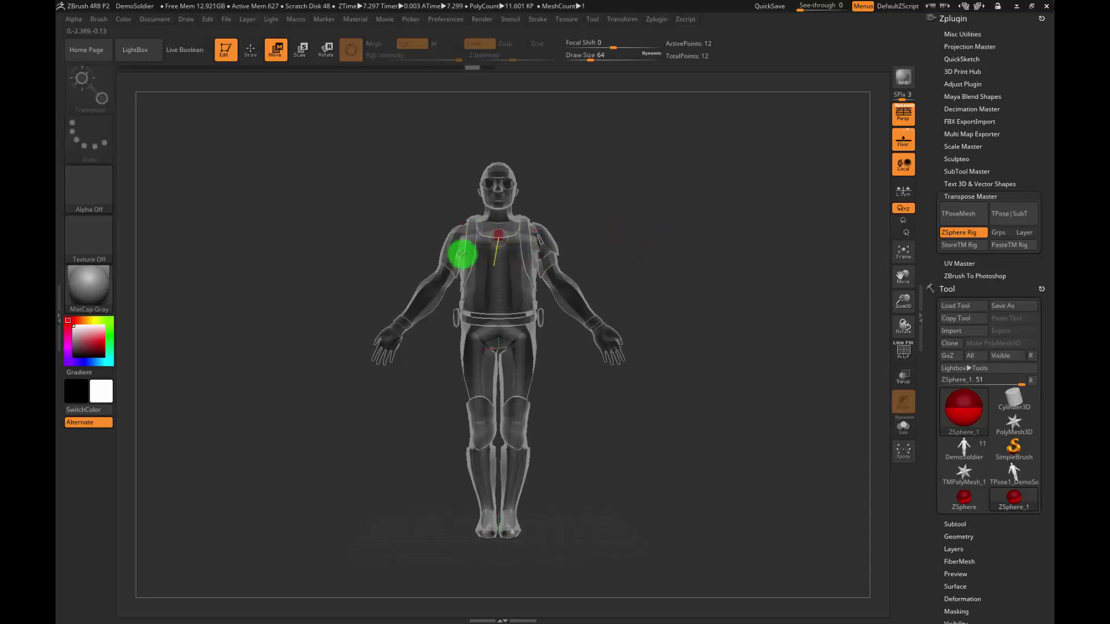
{"action": "left_click_drag", "start_coordinate": [751, 349], "coordinate": [654, 255], "text": "shift"}
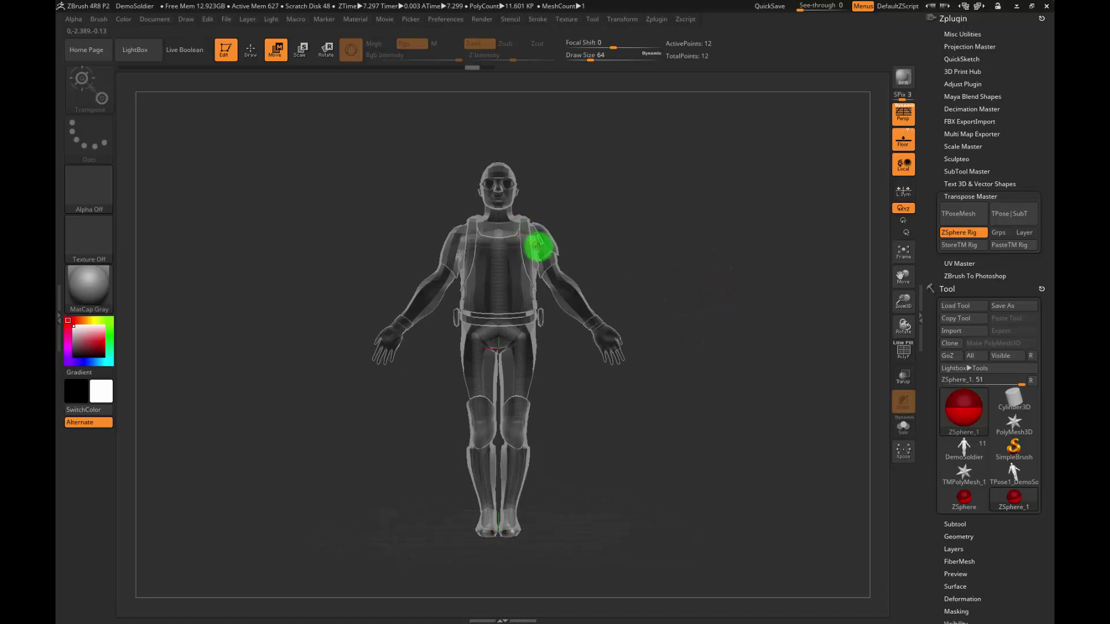
{"action": "key", "text": "q"}
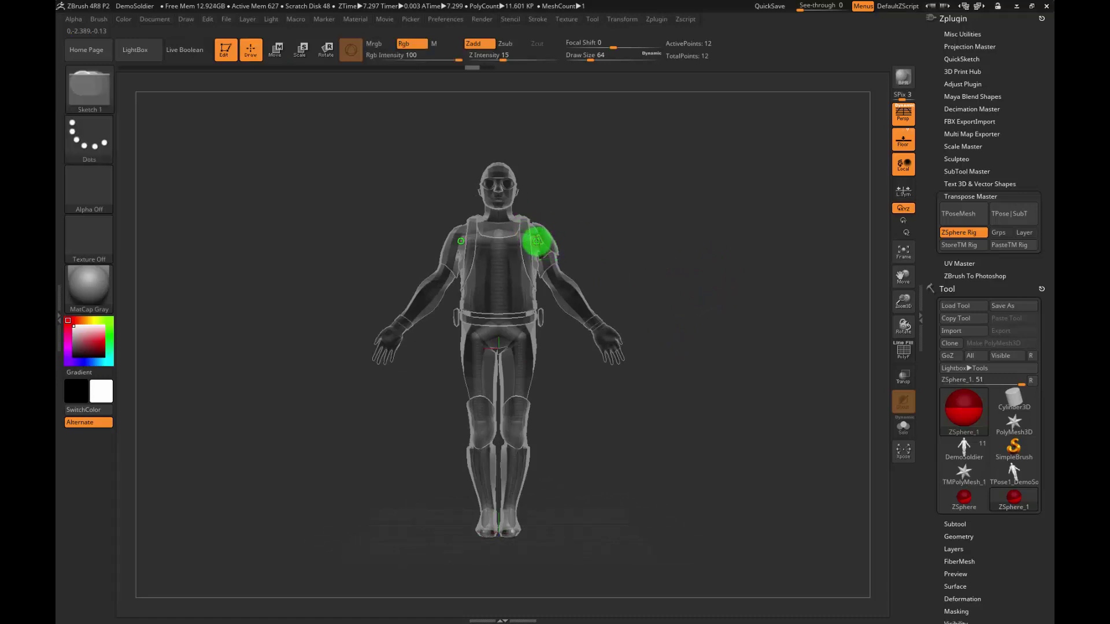
{"action": "left_click", "coordinate": [543, 245]}
{"action": "key", "text": "w"}
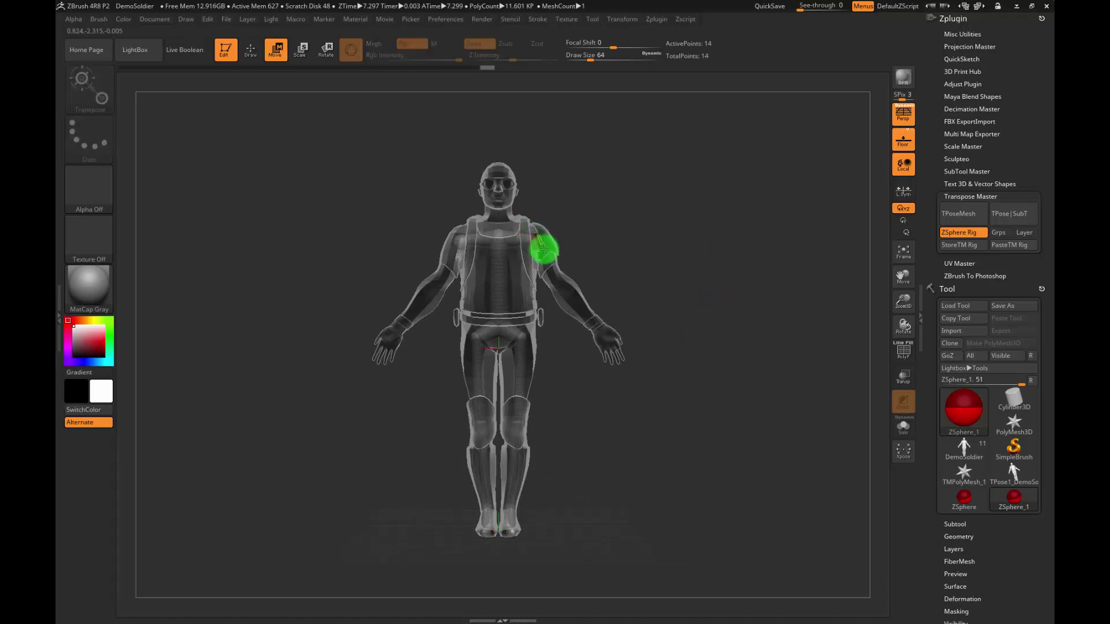
{"action": "left_click_drag", "start_coordinate": [543, 250], "coordinate": [605, 339]}
{"action": "key", "text": "q"}
{"action": "key", "text": "w"}
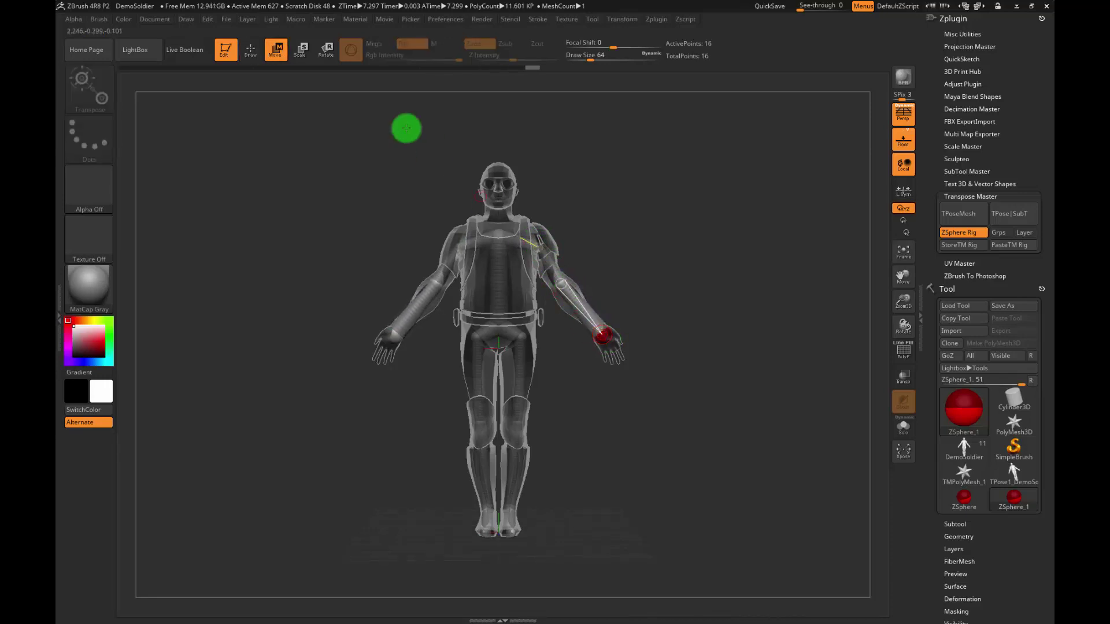
Rescale the elbow ZSpheres and move them backward to line up with the arms in side view
{"action": "left_click", "coordinate": [300, 49]}
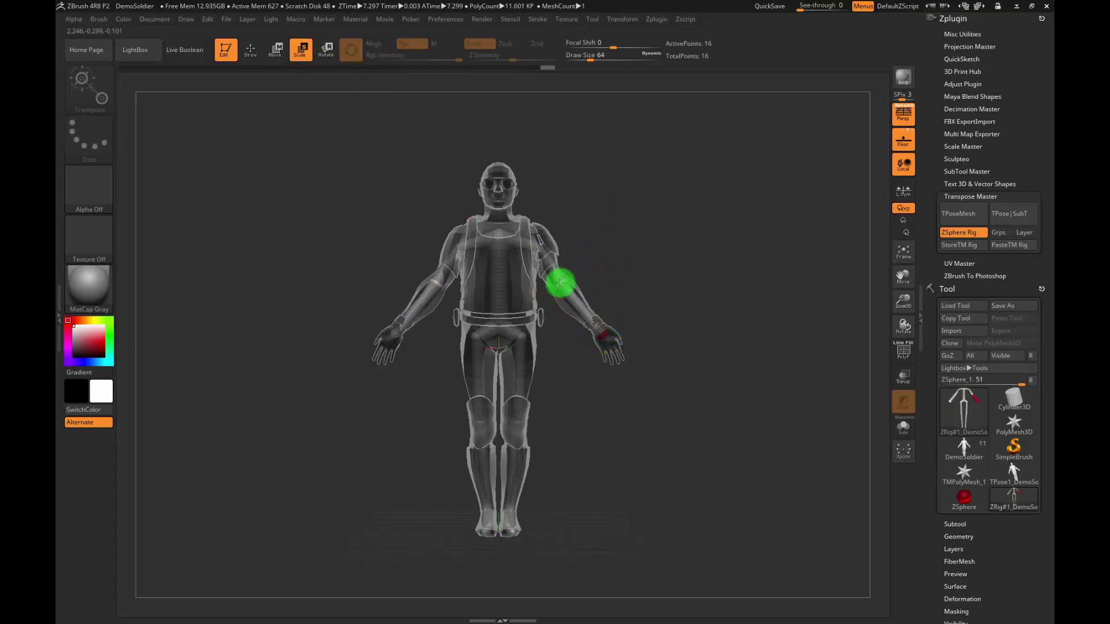
{"action": "left_click_drag", "start_coordinate": [562, 283], "coordinate": [563, 225]}
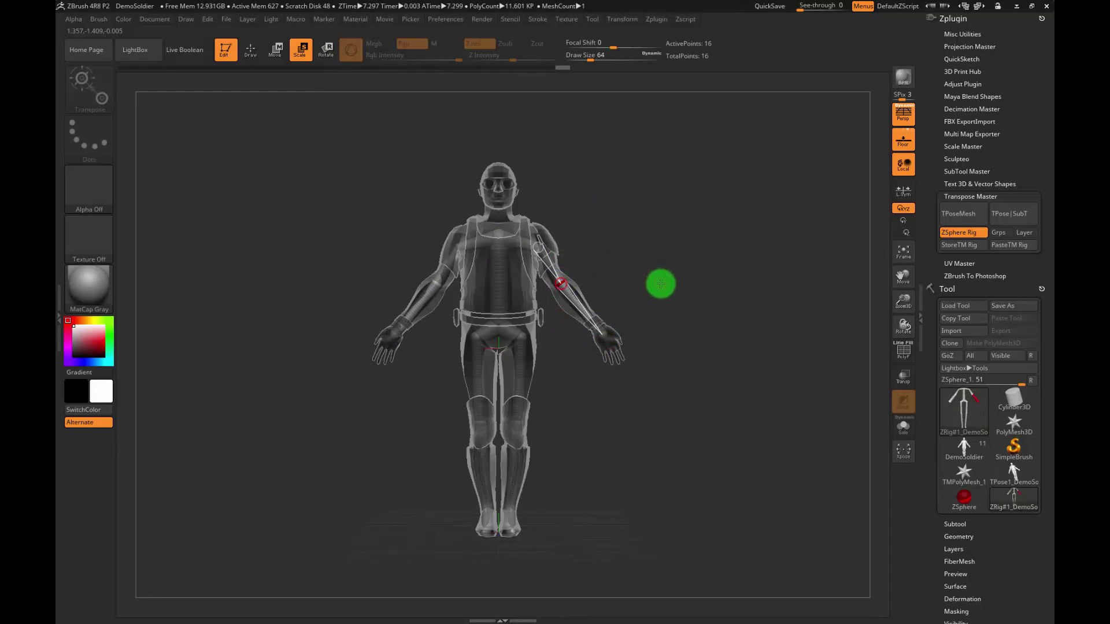
{"action": "key", "text": "w"}
{"action": "left_click_drag", "start_coordinate": [670, 282], "coordinate": [632, 287]}
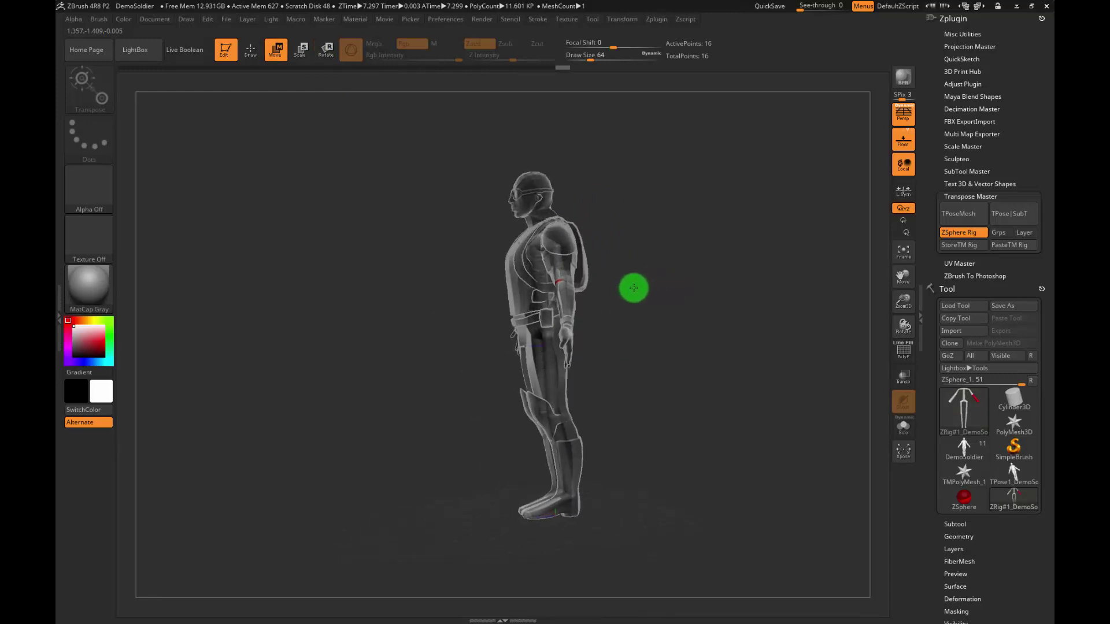
{"action": "left_click_drag", "start_coordinate": [715, 317], "coordinate": [715, 298]}
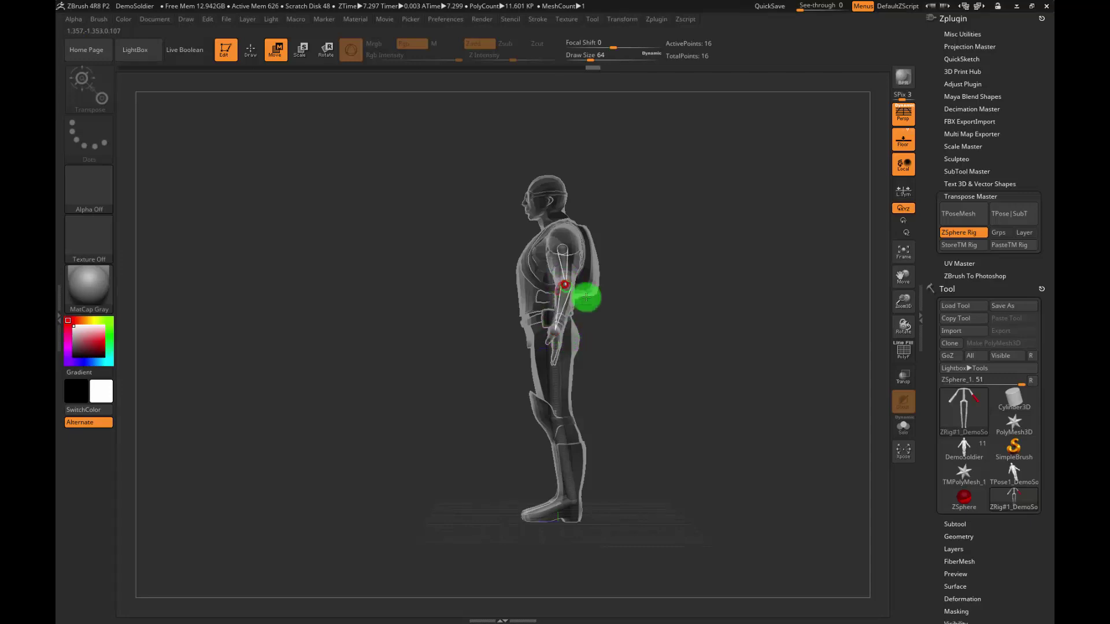
Add ZSpheres from the chest up through the neck to the top of the head and align them in depth
{"action": "left_click_drag", "start_coordinate": [621, 310], "coordinate": [684, 289]}
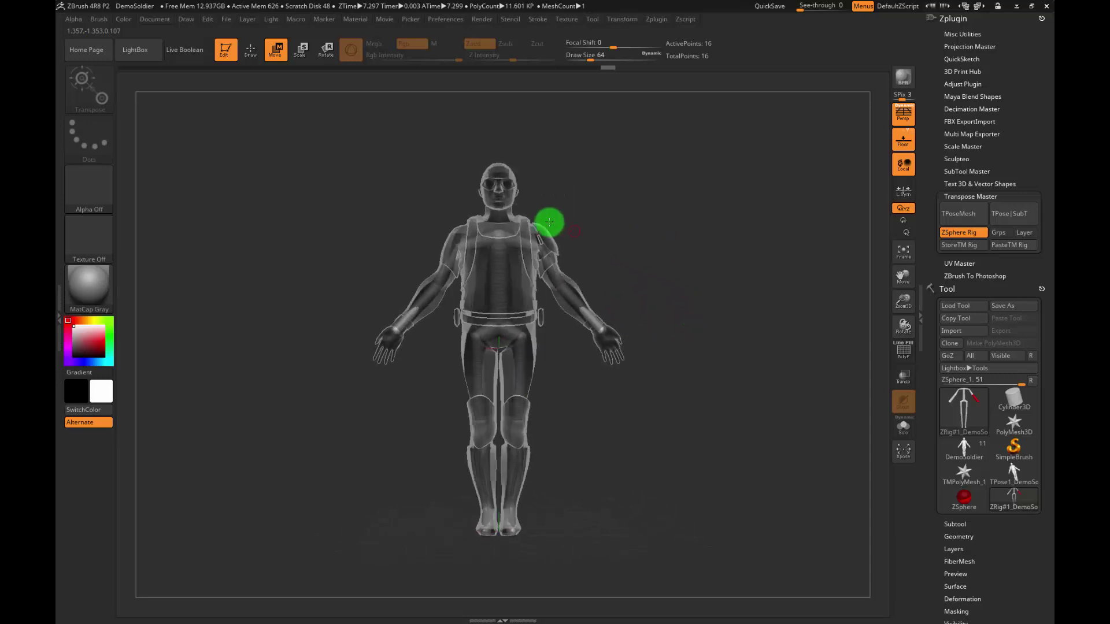
{"action": "key", "text": "q"}
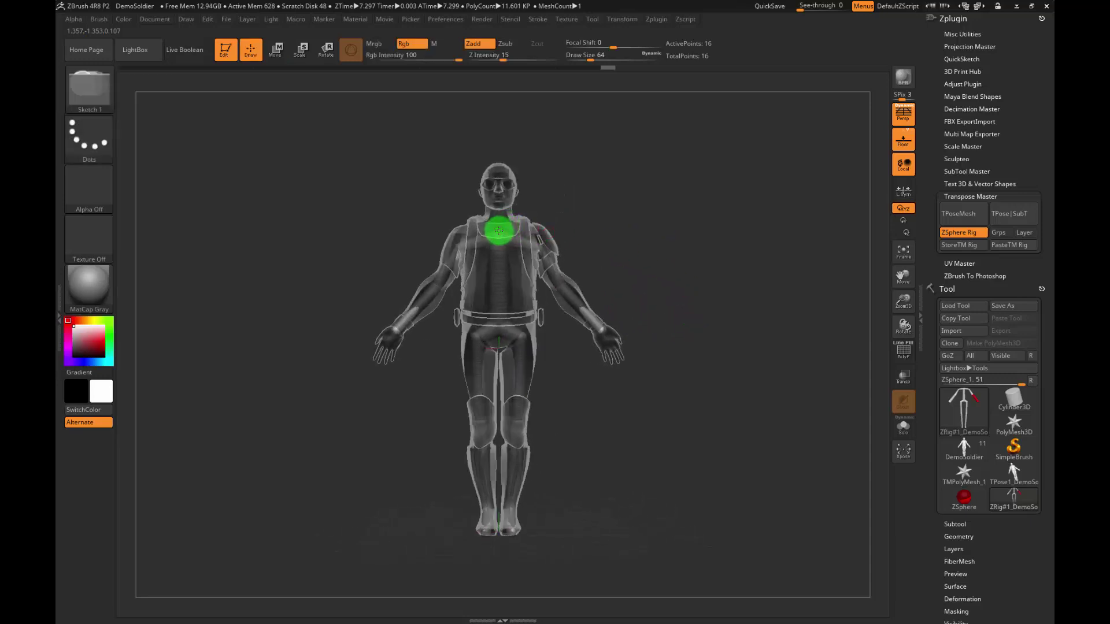
{"action": "key", "text": "w"}
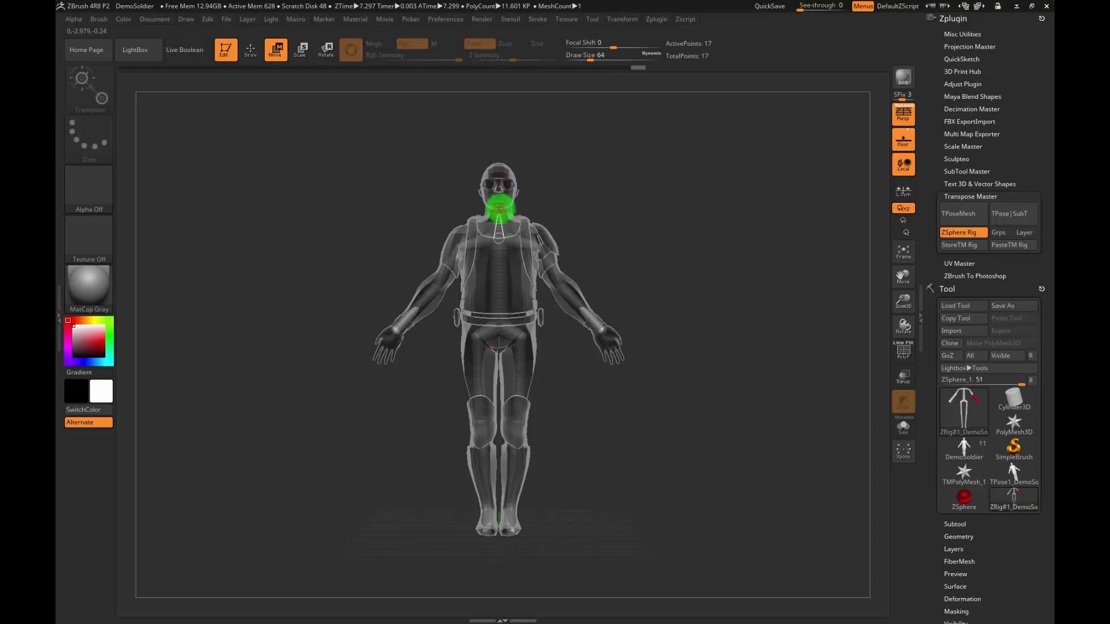
{"action": "key", "text": "q"}
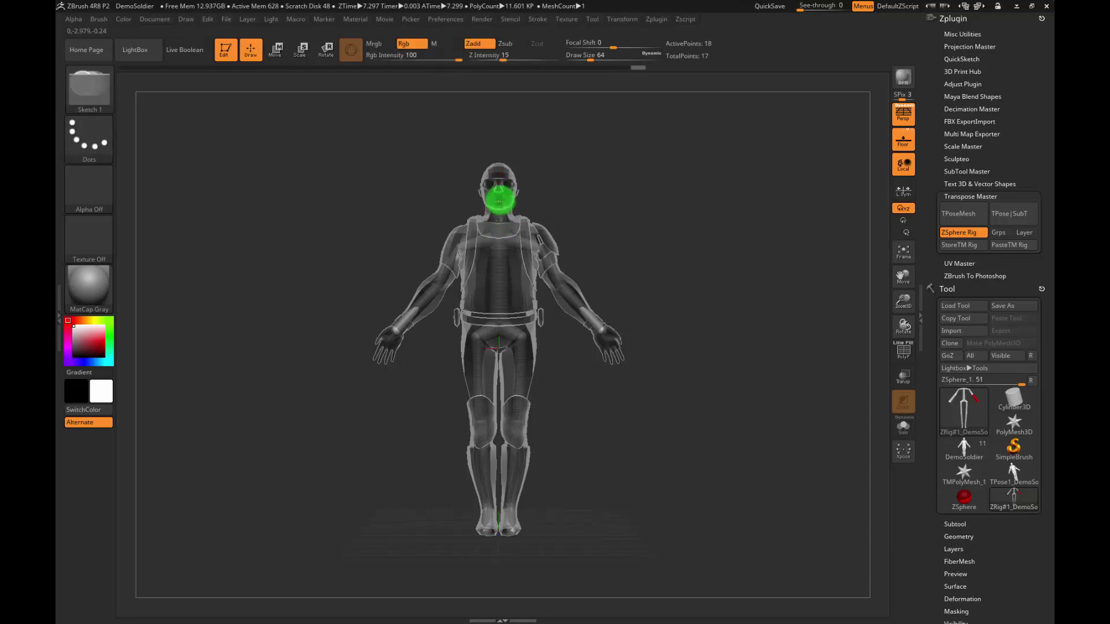
{"action": "key", "text": "w"}
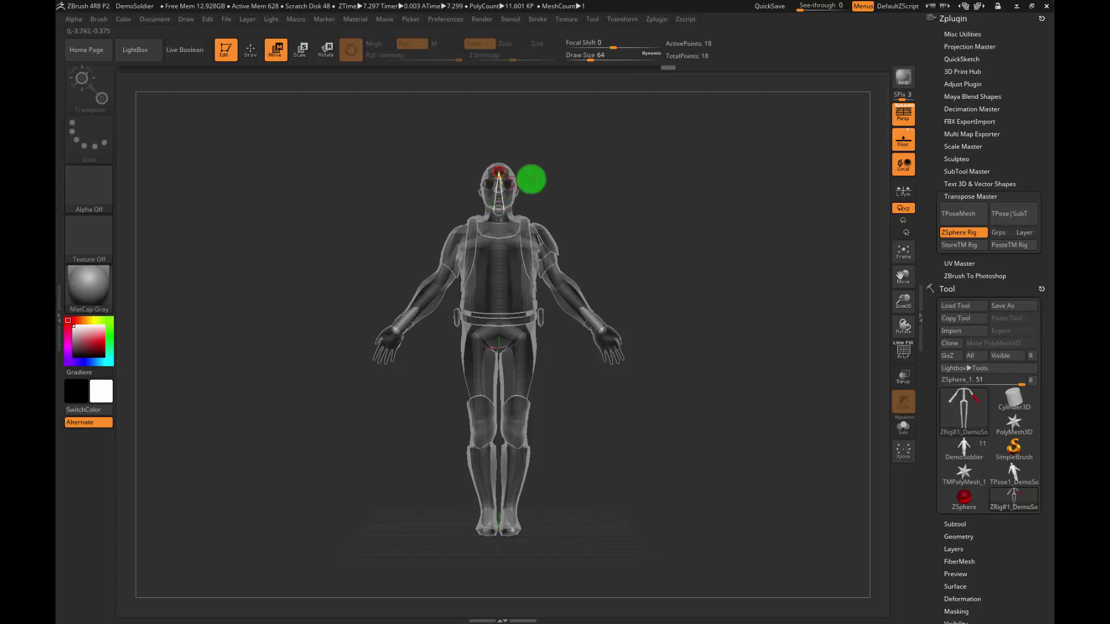
{"action": "mouse_move", "coordinate": [528, 179]}
{"action": "left_mouse_down"}
{"action": "mouse_move", "coordinate": [555, 173]}
{"action": "mouse_move", "coordinate": [520, 179]}
{"action": "left_mouse_up"}
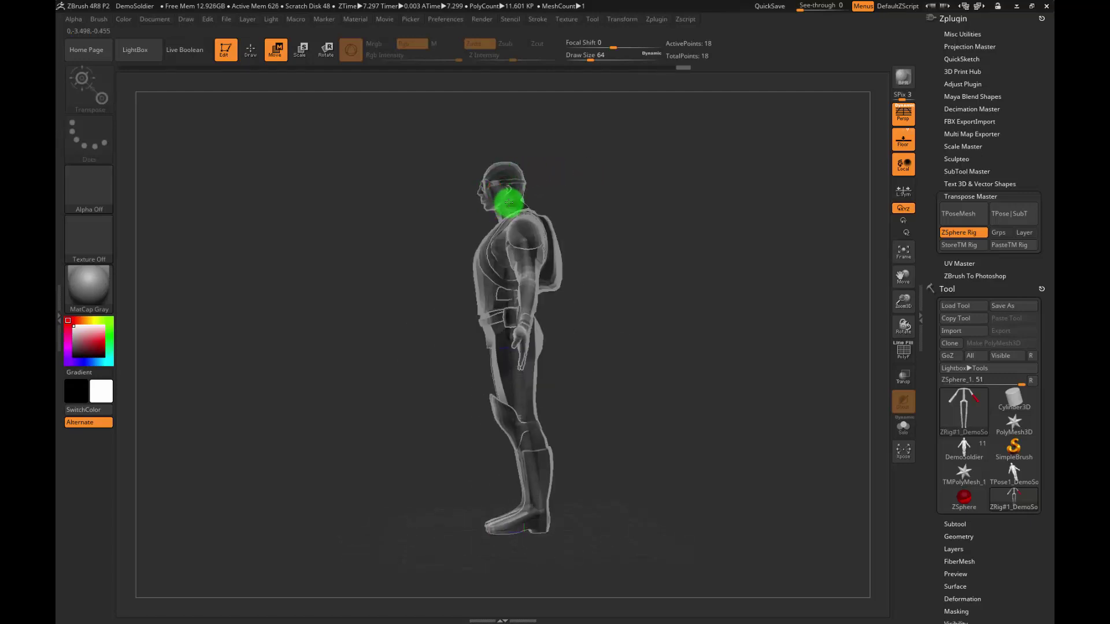
{"action": "left_click_drag", "start_coordinate": [507, 203], "coordinate": [665, 223]}
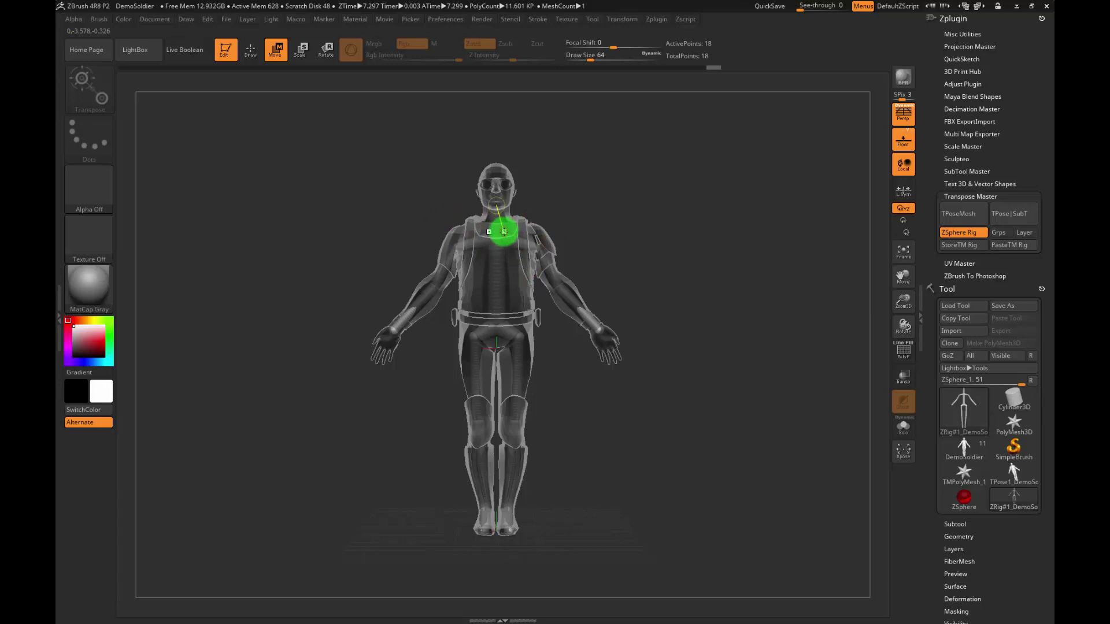
Insert a ZSphere in the spine at the abdomen and move a child ZSphere forward to the front of the belly
{"action": "key", "text": "q"}
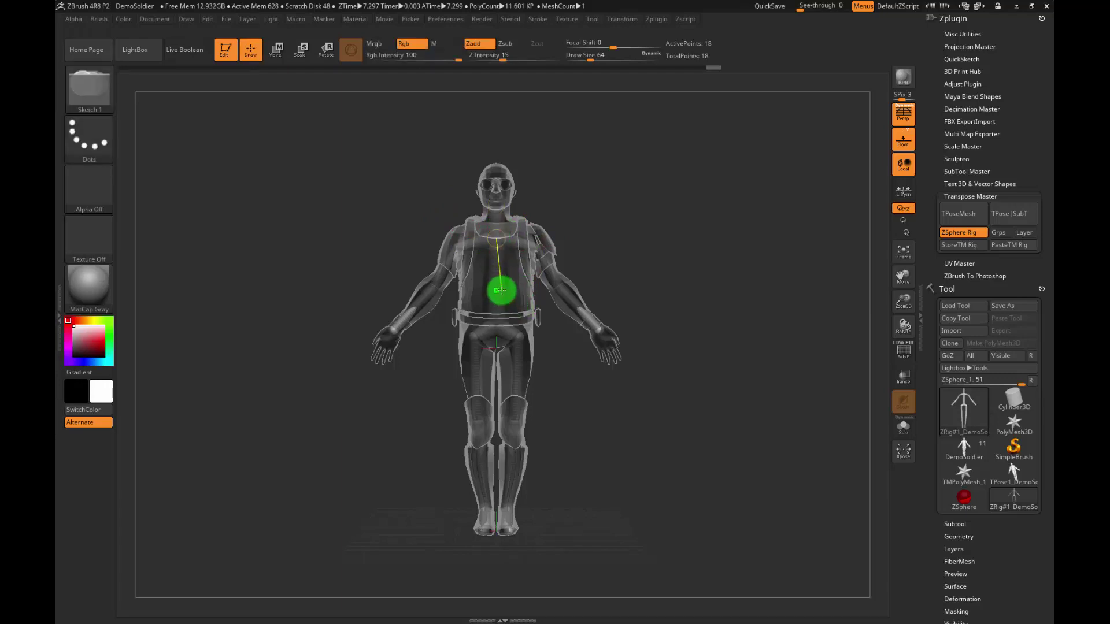
{"action": "left_click", "coordinate": [499, 291]}
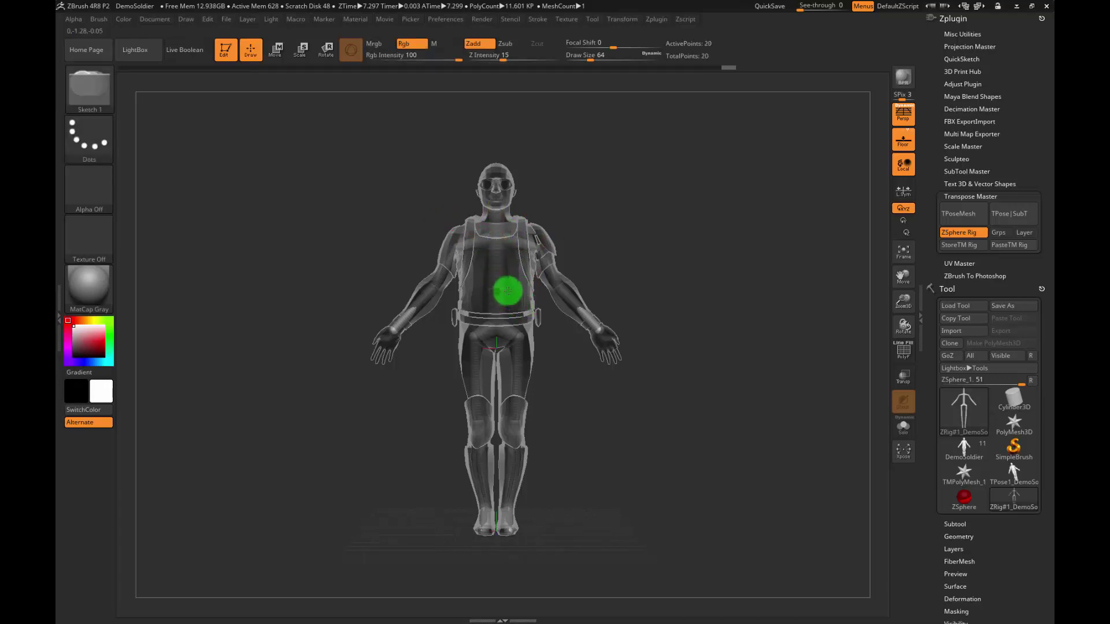
{"action": "key", "text": "w"}
{"action": "left_click_drag", "start_coordinate": [636, 231], "coordinate": [682, 236], "text": "shift"}
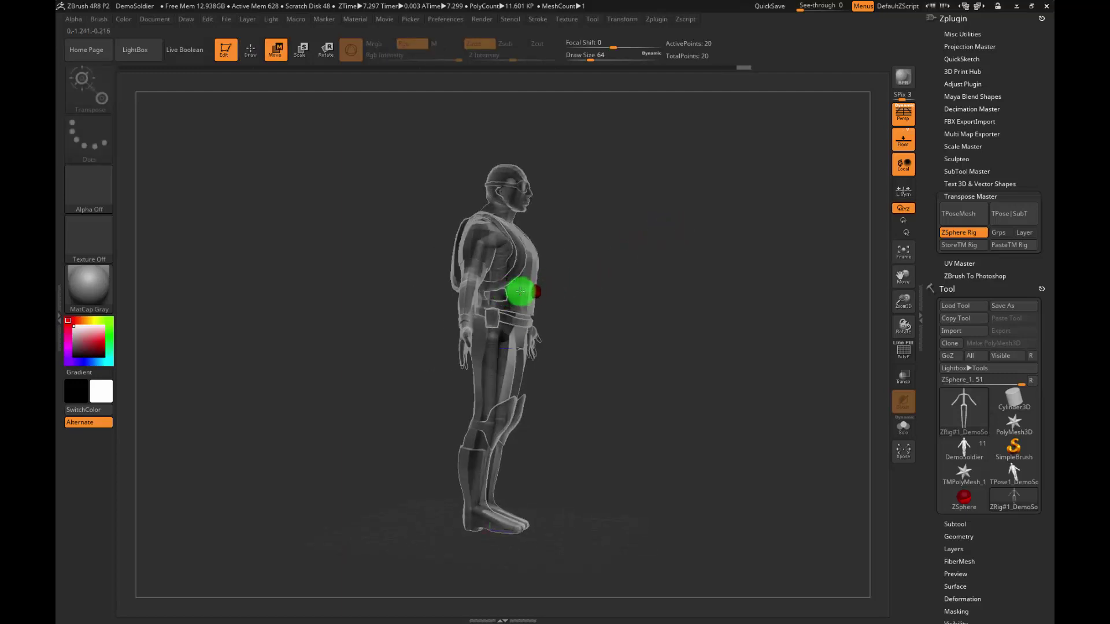
{"action": "left_click_drag", "start_coordinate": [616, 271], "coordinate": [538, 272], "text": "shift"}
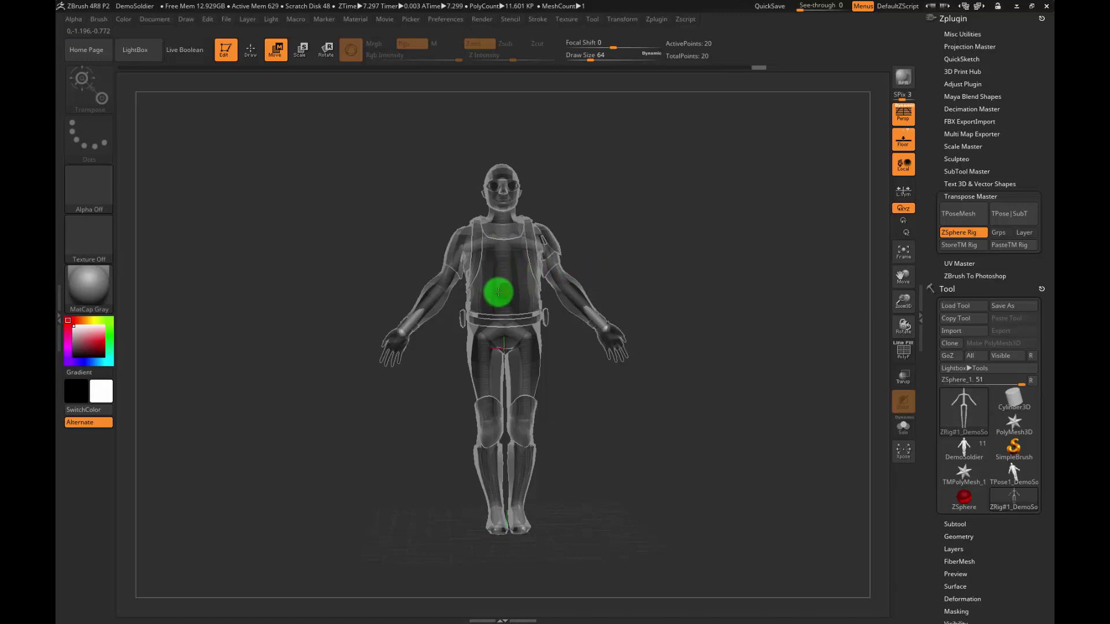
Add mirrored ZSpheres from the abdomen out to the sides of the waist and raise the front ZSphere toward the chest
{"action": "left_click_drag", "start_coordinate": [621, 279], "coordinate": [707, 270]}
{"action": "left_click_drag", "start_coordinate": [690, 270], "coordinate": [586, 286]}
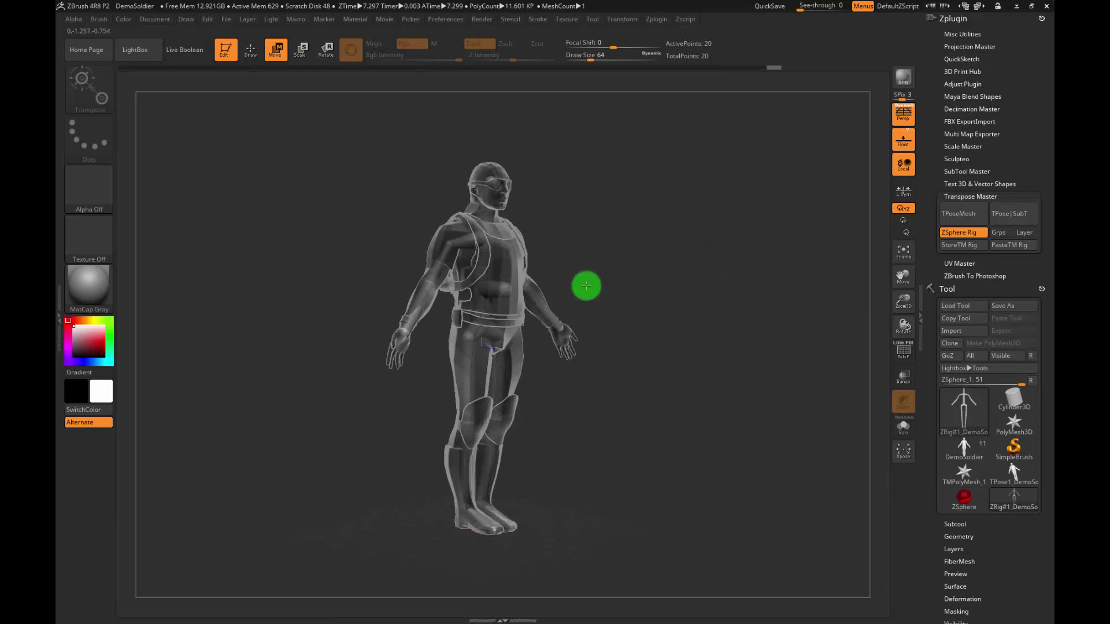
{"action": "key", "text": "q"}
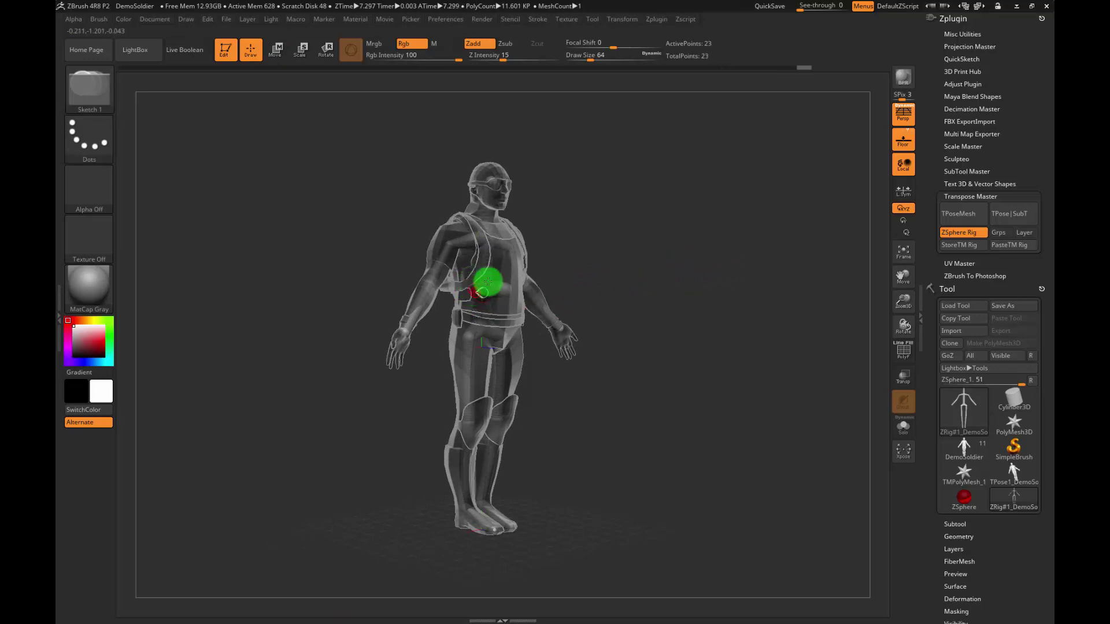
{"action": "key", "text": "w"}
{"action": "left_click_drag", "start_coordinate": [632, 243], "coordinate": [598, 252]}
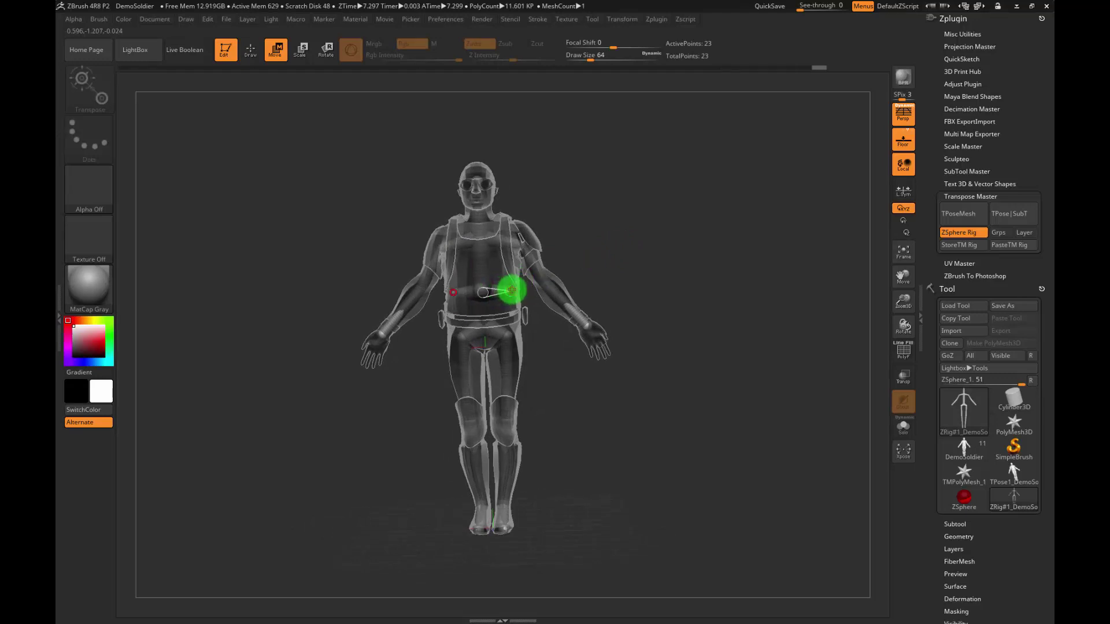
{"action": "left_click_drag", "start_coordinate": [681, 242], "coordinate": [677, 277]}
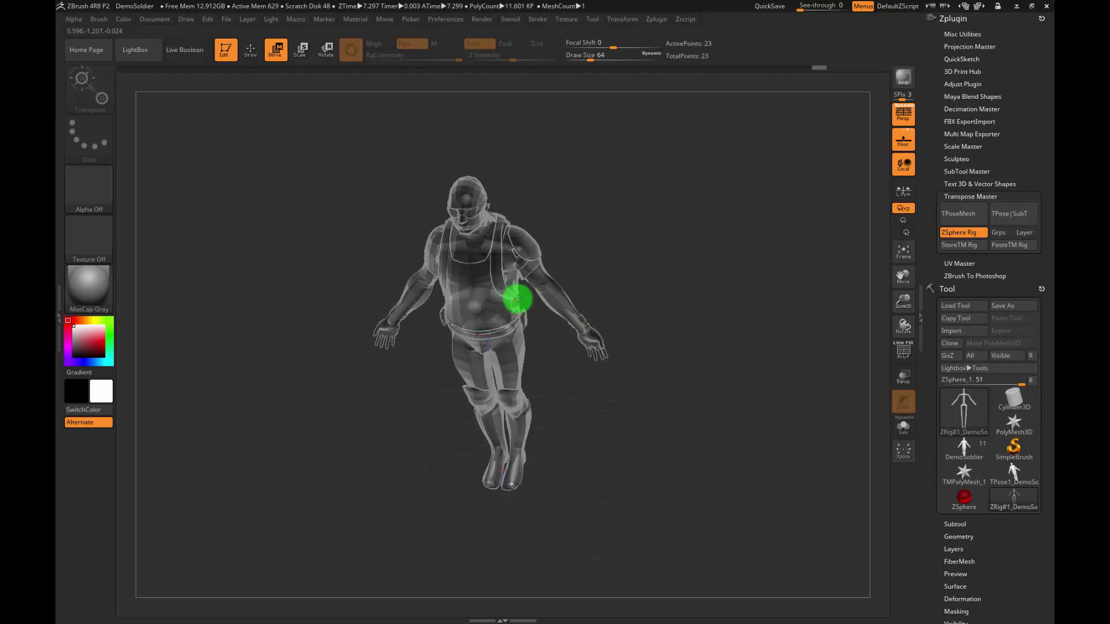
{"action": "left_click_drag", "start_coordinate": [671, 230], "coordinate": [587, 262]}
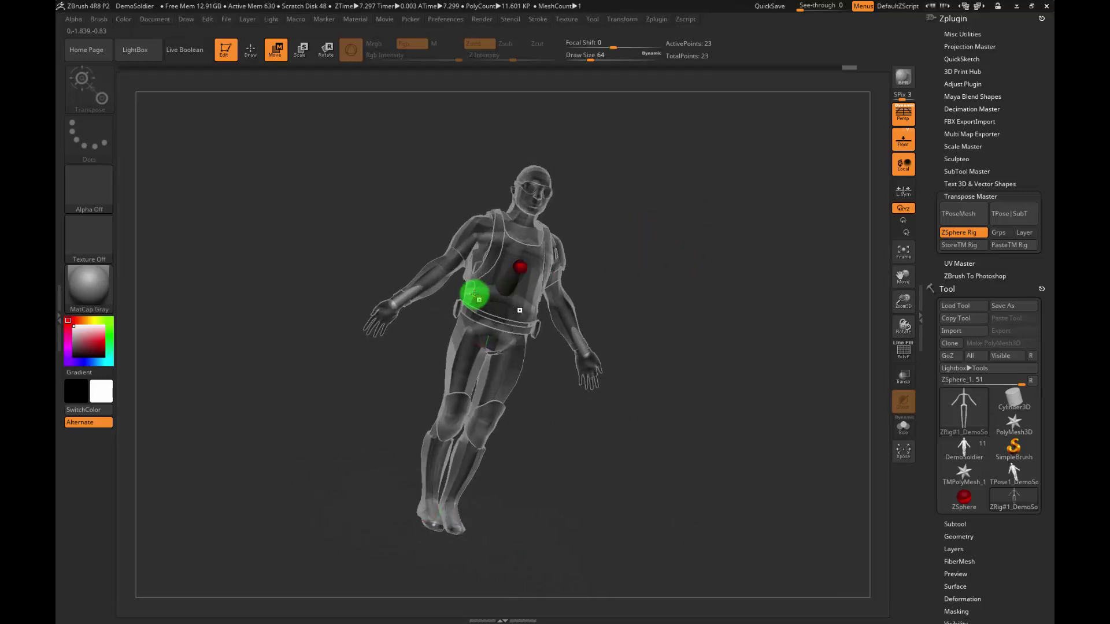
{"action": "left_click_drag", "start_coordinate": [666, 251], "coordinate": [692, 234]}
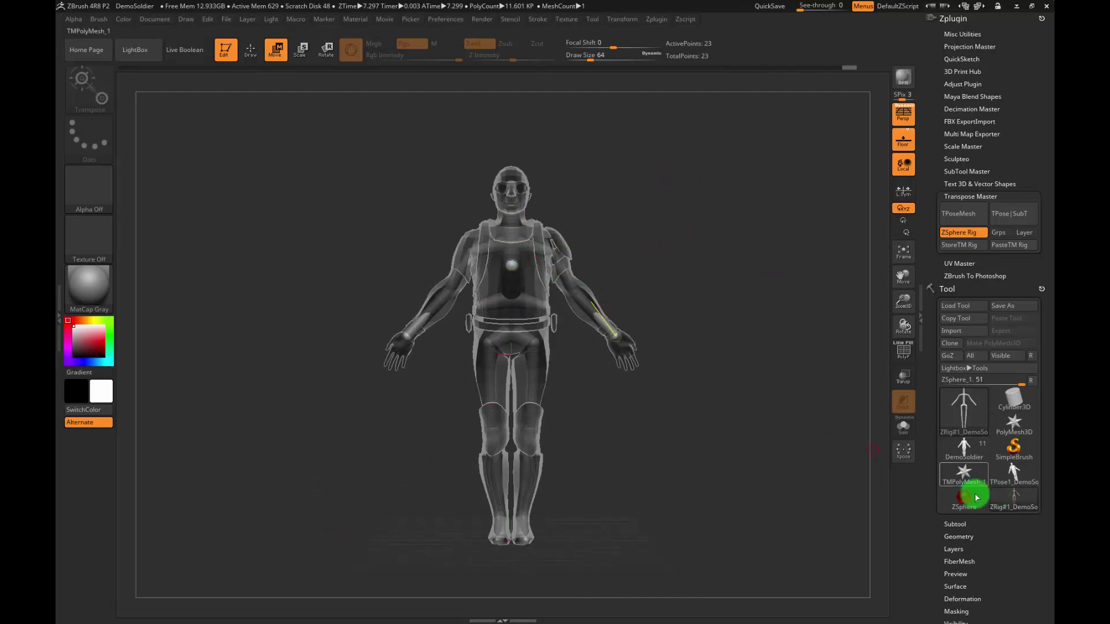
Bind the mesh to the ZSphere rig and rotate both arms upward, turning the character's right forearm further inward
{"action": "left_click_drag", "start_coordinate": [1027, 536], "coordinate": [959, 310]}
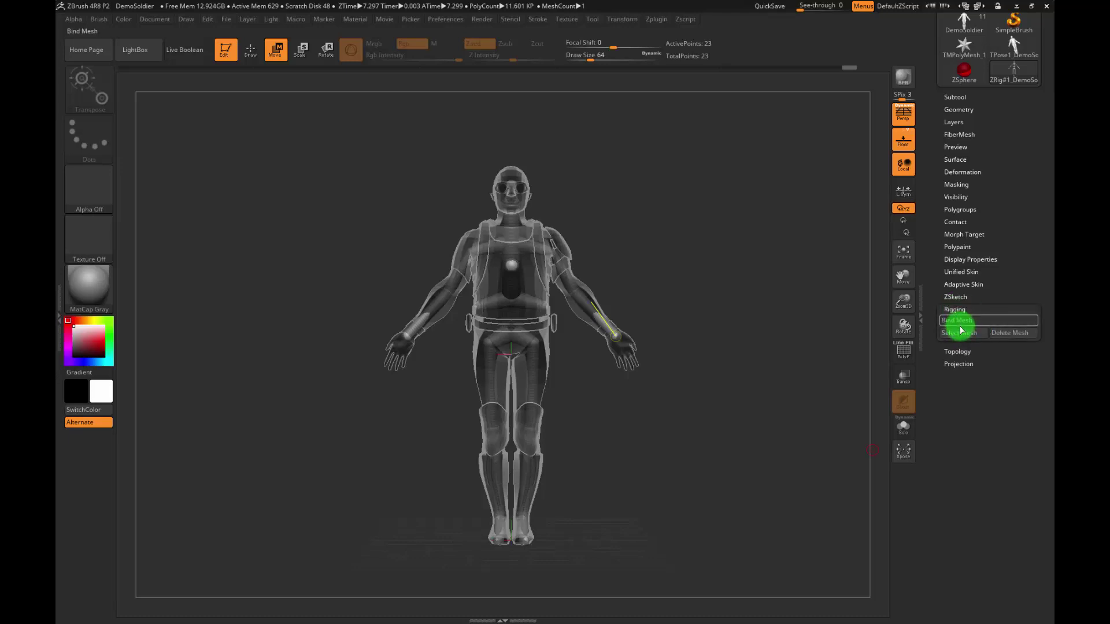
{"action": "left_click", "coordinate": [962, 322]}
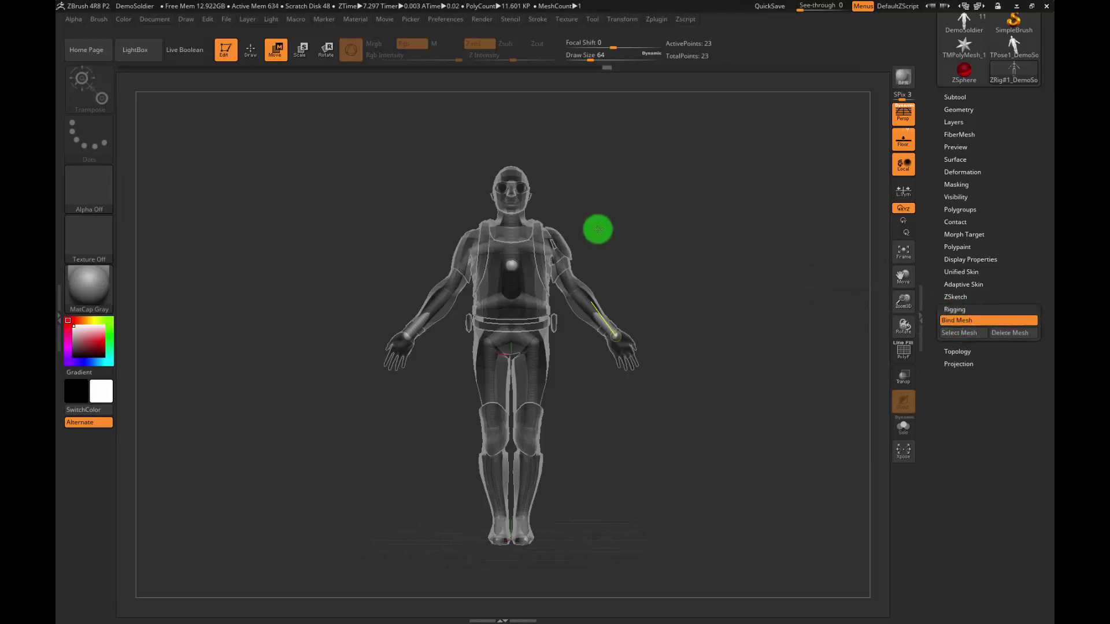
{"action": "left_click", "coordinate": [327, 49]}
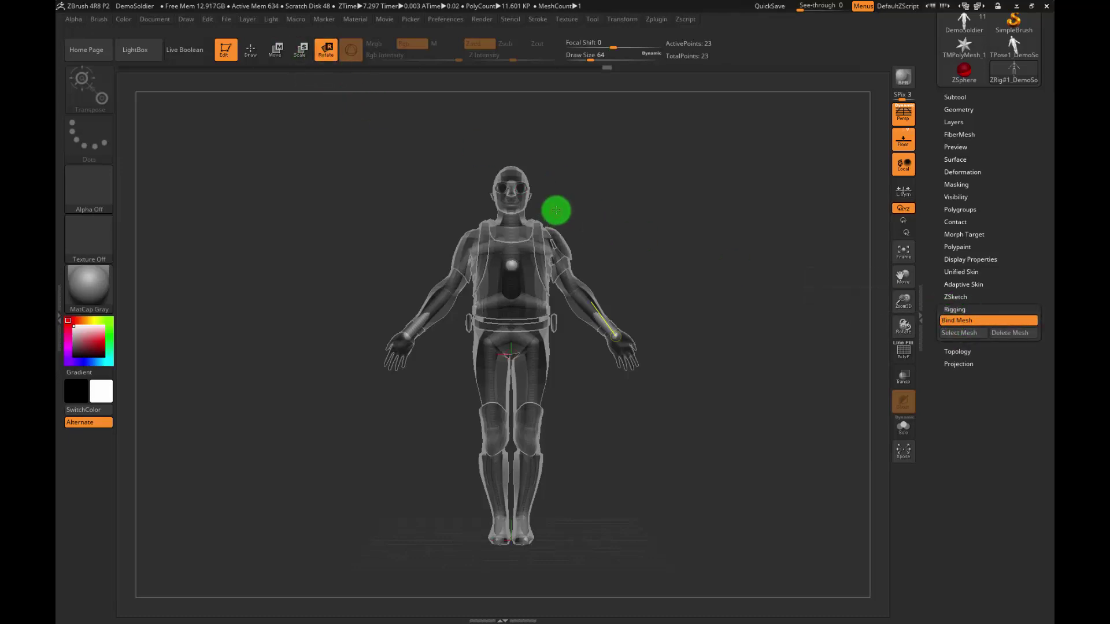
{"action": "left_click_drag", "start_coordinate": [559, 265], "coordinate": [602, 209]}
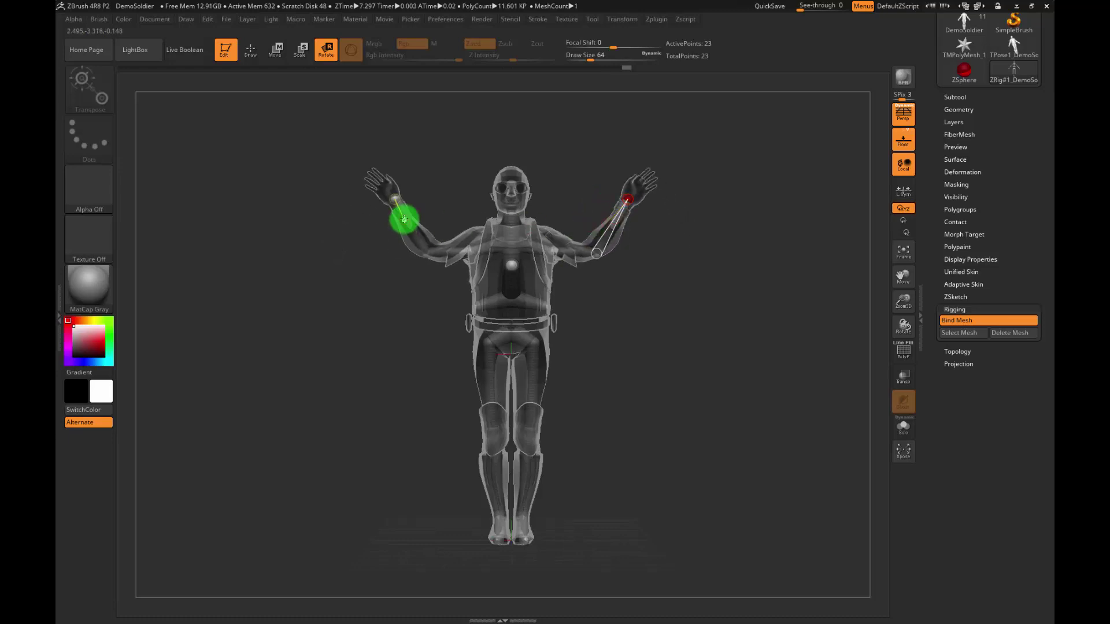
{"action": "mouse_move", "coordinate": [398, 205]}
{"action": "left_mouse_down"}
{"action": "mouse_move", "coordinate": [449, 196]}
{"action": "mouse_move", "coordinate": [451, 181]}
{"action": "mouse_move", "coordinate": [417, 166]}
{"action": "left_mouse_up"}
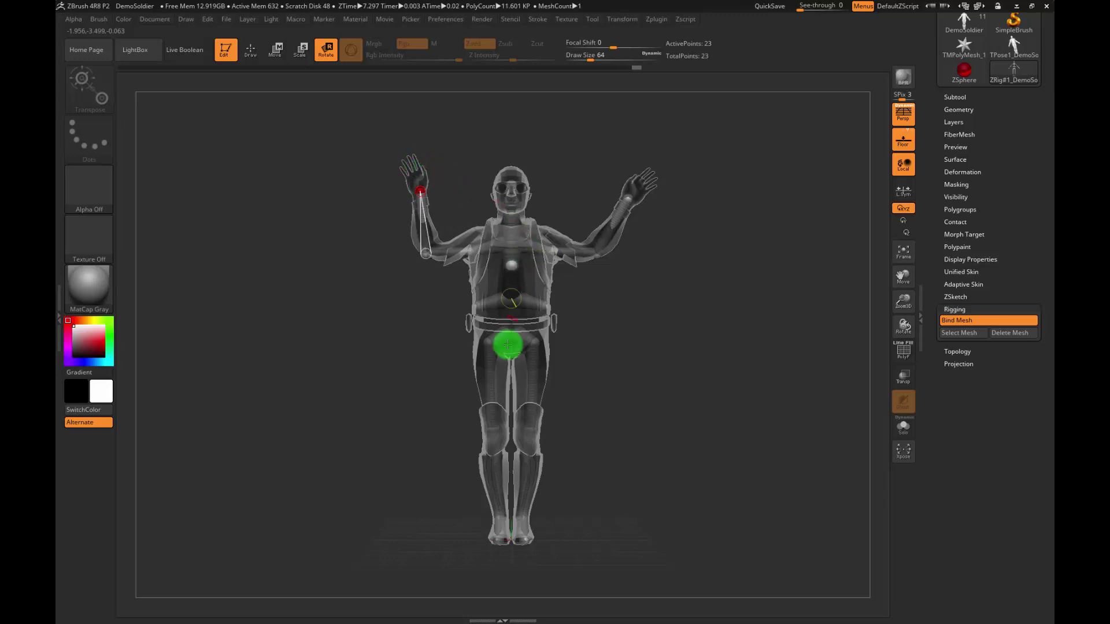
Rotate the character's left lower leg backward at the knee in side view
{"action": "left_click_drag", "start_coordinate": [636, 432], "coordinate": [615, 412]}
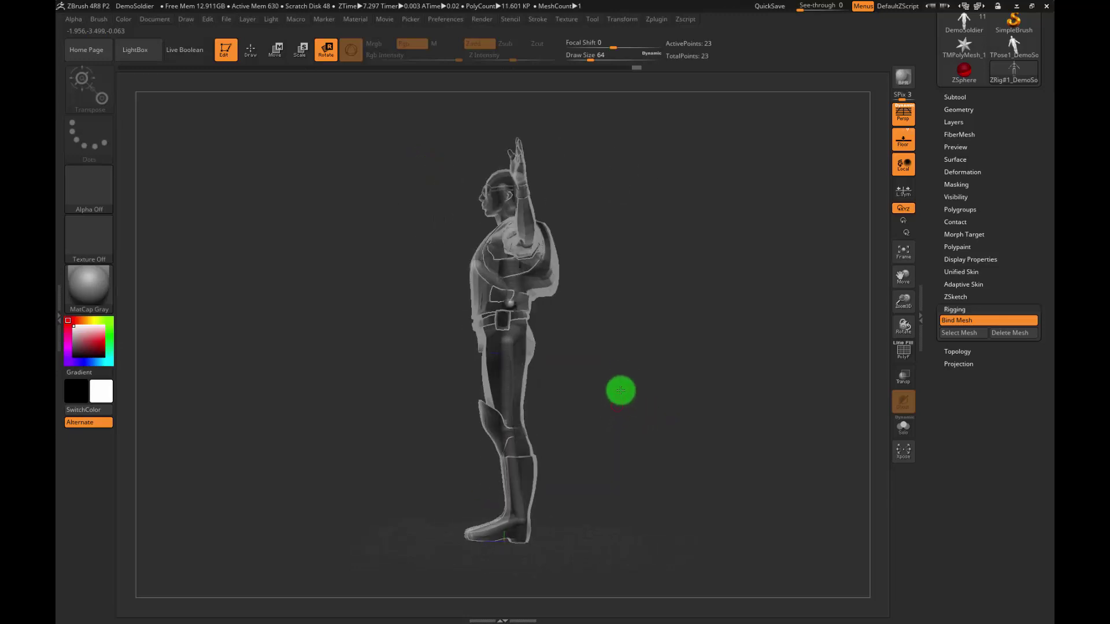
{"action": "key", "text": "super"}
{"action": "left_click", "coordinate": [625, 374]}
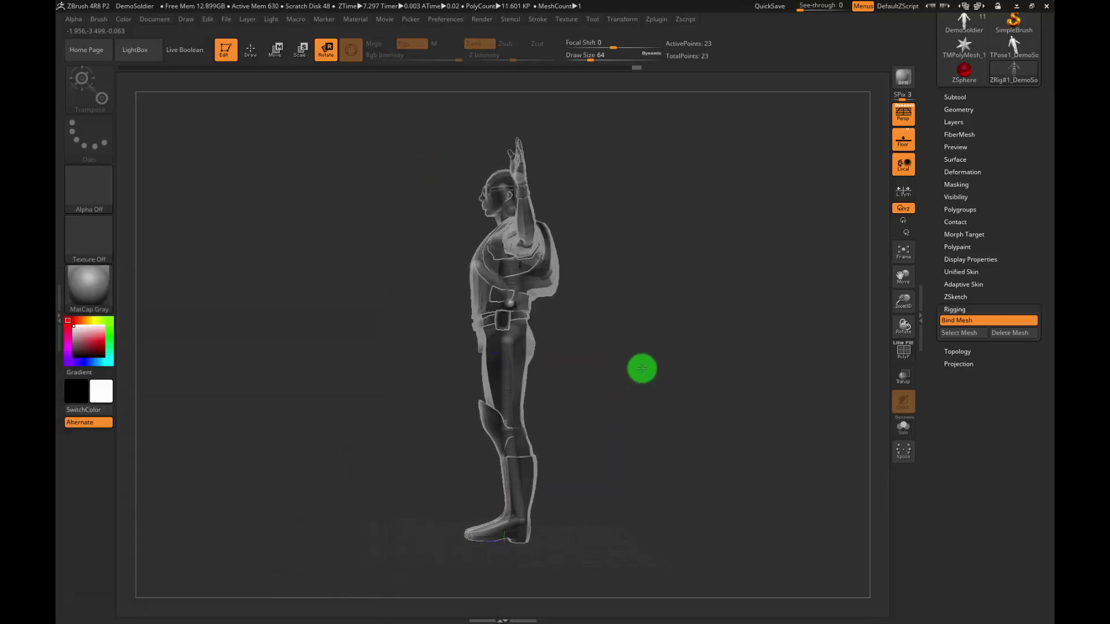
{"action": "left_click_drag", "start_coordinate": [641, 369], "coordinate": [534, 534]}
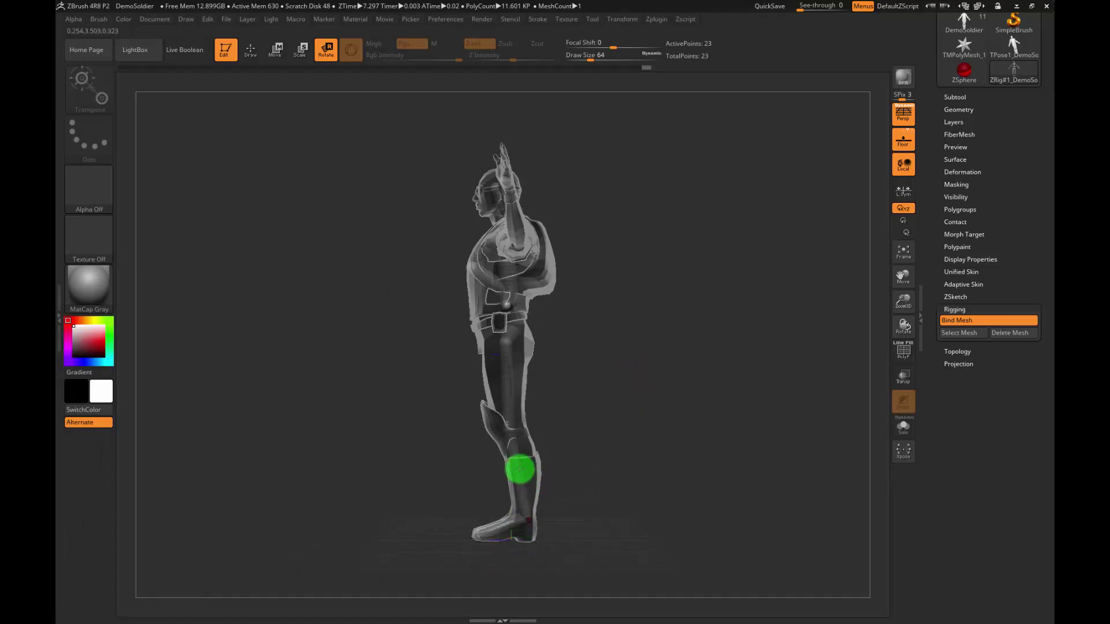
{"action": "mouse_move", "coordinate": [520, 469]}
{"action": "left_mouse_down"}
{"action": "mouse_move", "coordinate": [589, 366]}
{"action": "mouse_move", "coordinate": [594, 399]}
{"action": "left_mouse_up"}
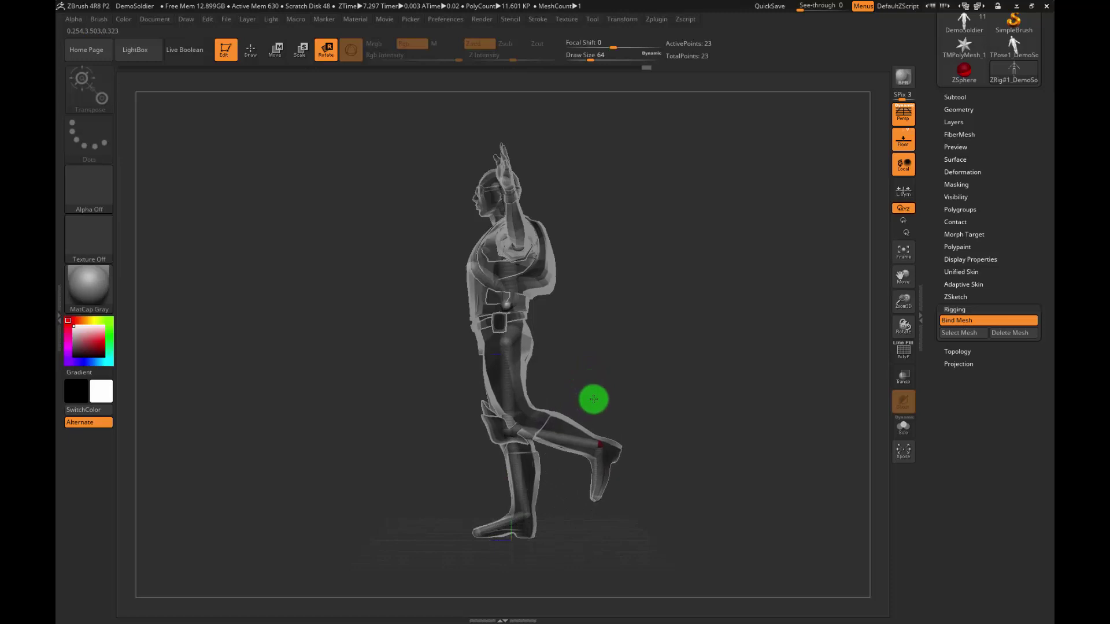
Rotate the character's left thigh backward and swing the right leg forward into a running stride in side view
{"action": "mouse_move", "coordinate": [505, 350]}
{"action": "left_mouse_down"}
{"action": "mouse_move", "coordinate": [505, 332]}
{"action": "mouse_move", "coordinate": [561, 338]}
{"action": "left_mouse_up"}
{"action": "left_click_drag", "start_coordinate": [688, 318], "coordinate": [700, 315]}
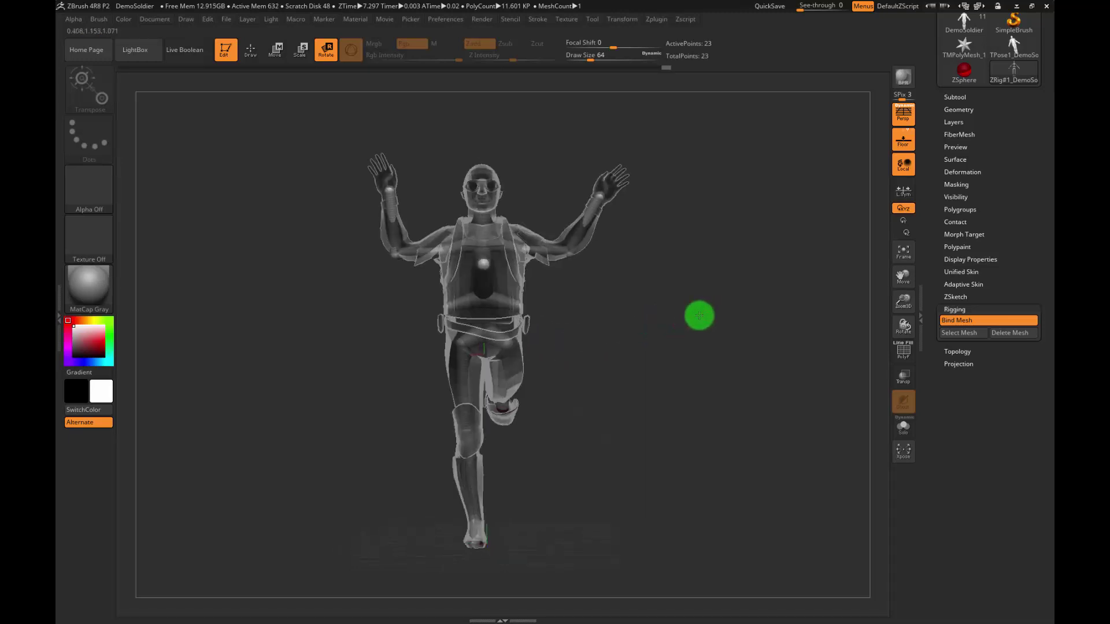
{"action": "left_click_drag", "start_coordinate": [637, 370], "coordinate": [586, 422]}
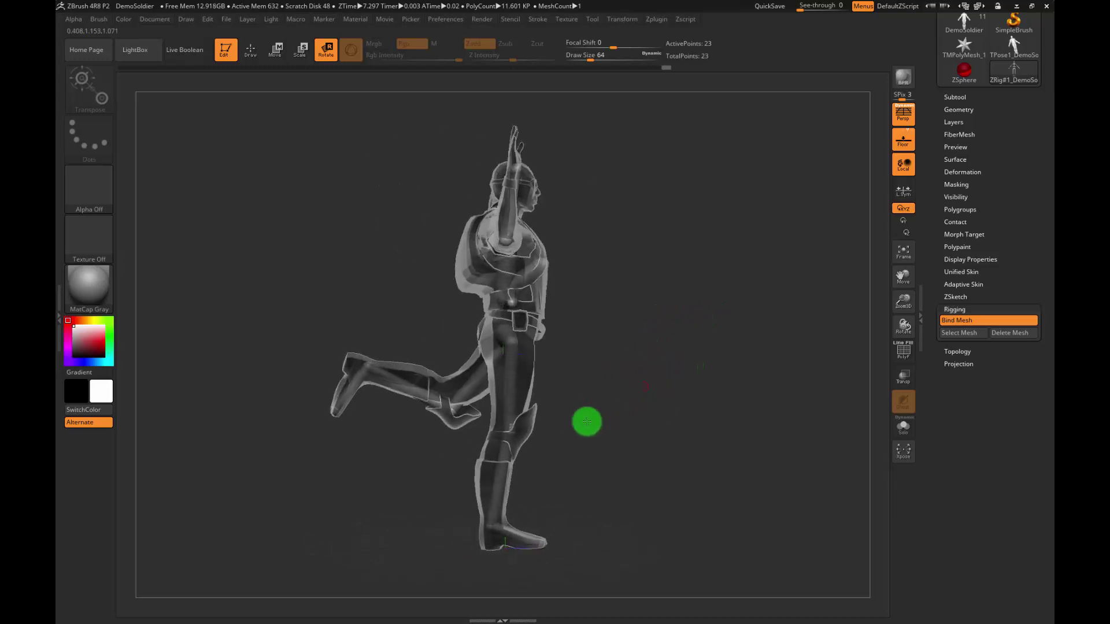
{"action": "mouse_move", "coordinate": [511, 388]}
{"action": "left_mouse_down"}
{"action": "mouse_move", "coordinate": [600, 367]}
{"action": "mouse_move", "coordinate": [628, 426]}
{"action": "mouse_move", "coordinate": [505, 471]}
{"action": "left_mouse_up"}
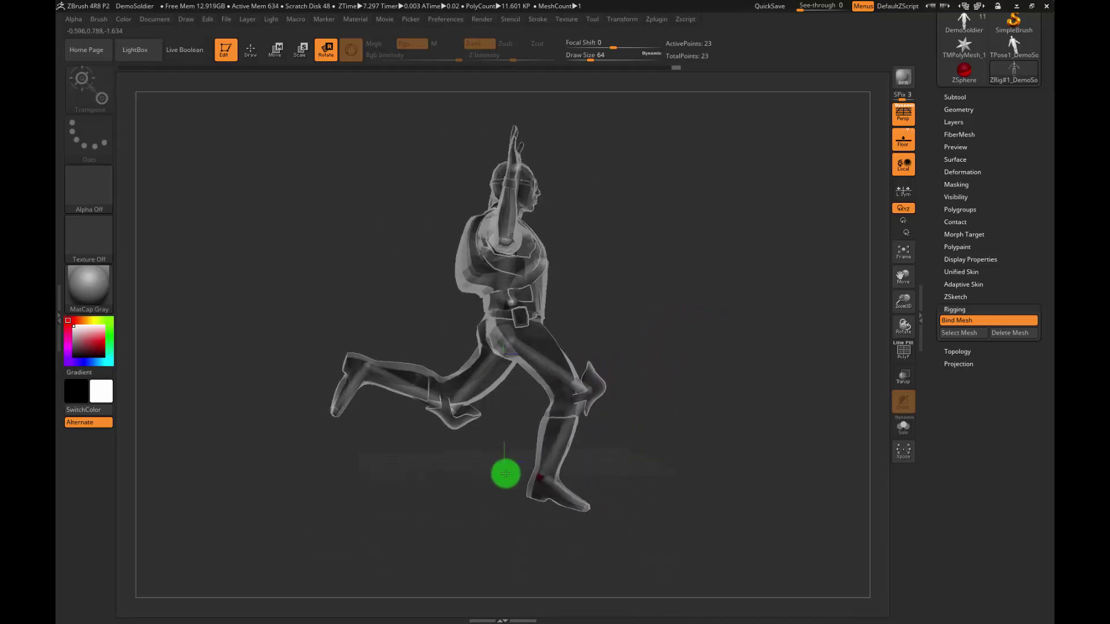
{"action": "mouse_move", "coordinate": [401, 379]}
{"action": "left_mouse_down"}
{"action": "mouse_move", "coordinate": [446, 354]}
{"action": "mouse_move", "coordinate": [510, 396]}
{"action": "left_mouse_up"}
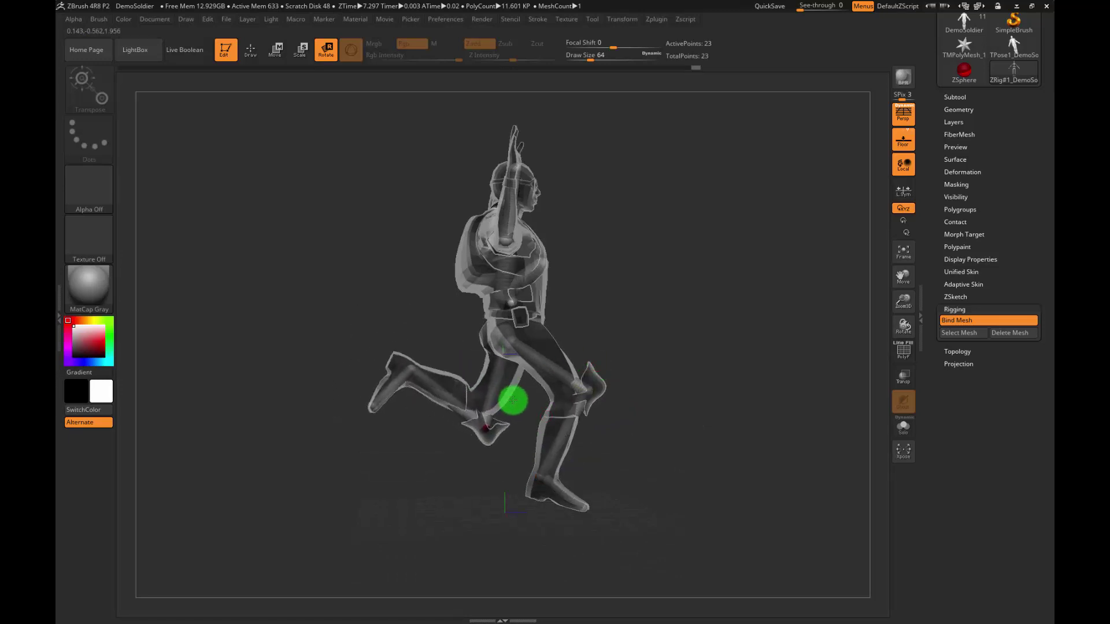
Lower the character's right arm from its raised pose and rotate its upper arm backward with the elbow bent
{"action": "mouse_move", "coordinate": [612, 260]}
{"action": "left_mouse_down"}
{"action": "mouse_move", "coordinate": [658, 265]}
{"action": "mouse_move", "coordinate": [643, 266]}
{"action": "left_mouse_up"}
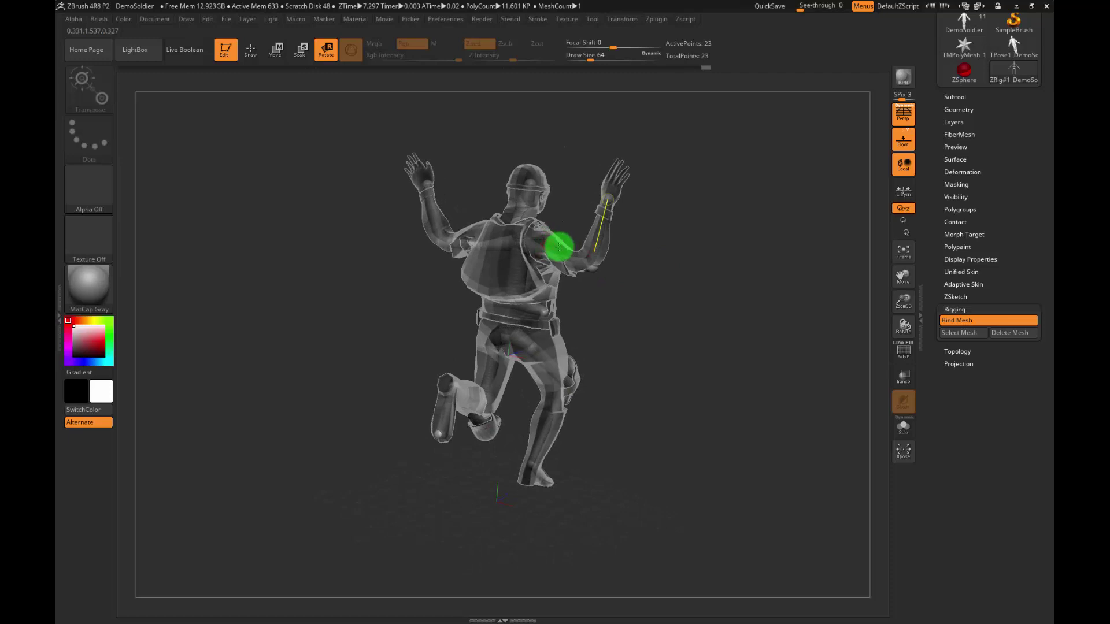
{"action": "mouse_move", "coordinate": [542, 245]}
{"action": "left_mouse_down"}
{"action": "mouse_move", "coordinate": [545, 231]}
{"action": "mouse_move", "coordinate": [516, 245]}
{"action": "mouse_move", "coordinate": [530, 236]}
{"action": "mouse_move", "coordinate": [528, 280]}
{"action": "mouse_move", "coordinate": [642, 266]}
{"action": "mouse_move", "coordinate": [579, 279]}
{"action": "mouse_move", "coordinate": [592, 376]}
{"action": "mouse_move", "coordinate": [620, 298]}
{"action": "left_mouse_up"}
{"action": "mouse_move", "coordinate": [643, 261]}
{"action": "left_mouse_down"}
{"action": "mouse_move", "coordinate": [607, 260]}
{"action": "mouse_move", "coordinate": [600, 292]}
{"action": "left_mouse_up"}
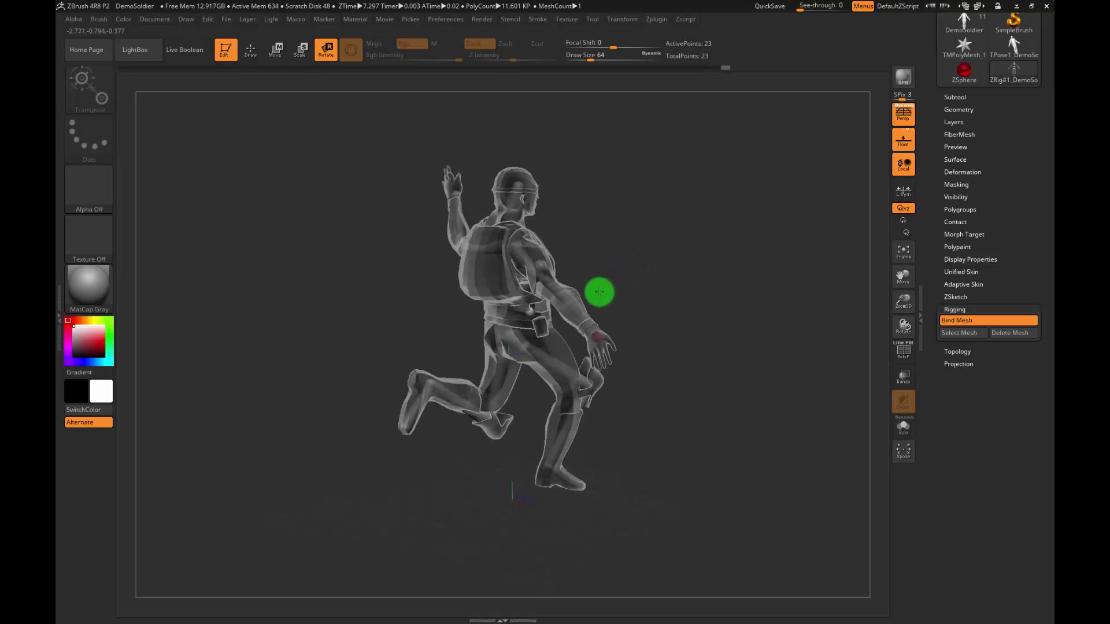
{"action": "mouse_move", "coordinate": [635, 258]}
{"action": "left_mouse_down"}
{"action": "mouse_move", "coordinate": [629, 315]}
{"action": "mouse_move", "coordinate": [719, 268]}
{"action": "left_mouse_up"}
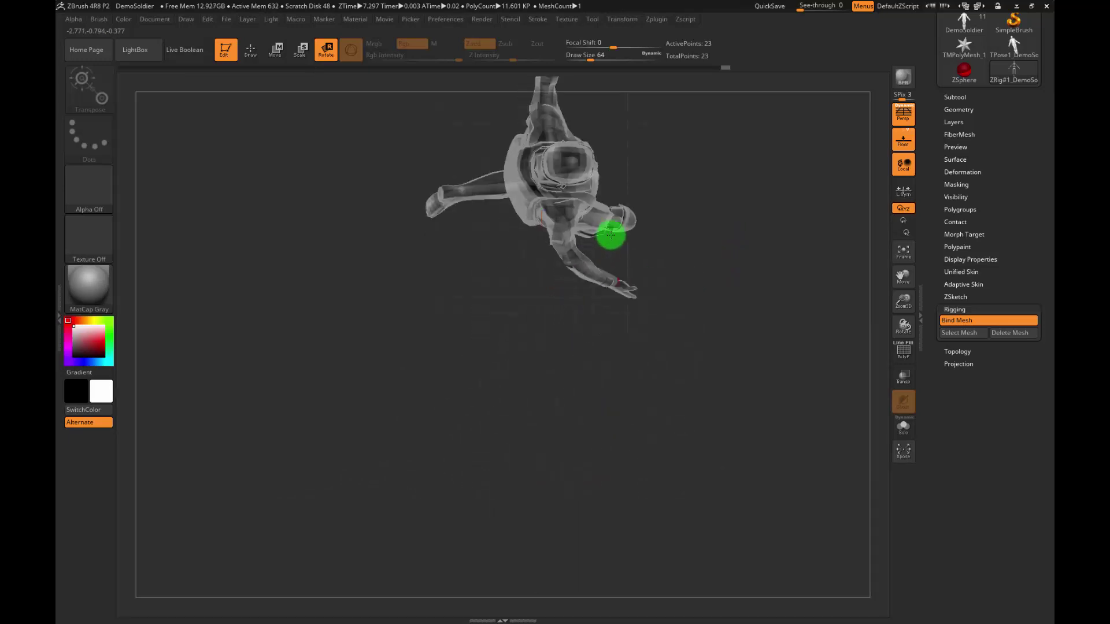
{"action": "mouse_move", "coordinate": [586, 254]}
{"action": "left_mouse_down"}
{"action": "mouse_move", "coordinate": [619, 302]}
{"action": "mouse_move", "coordinate": [651, 209]}
{"action": "mouse_move", "coordinate": [693, 158]}
{"action": "left_mouse_up"}
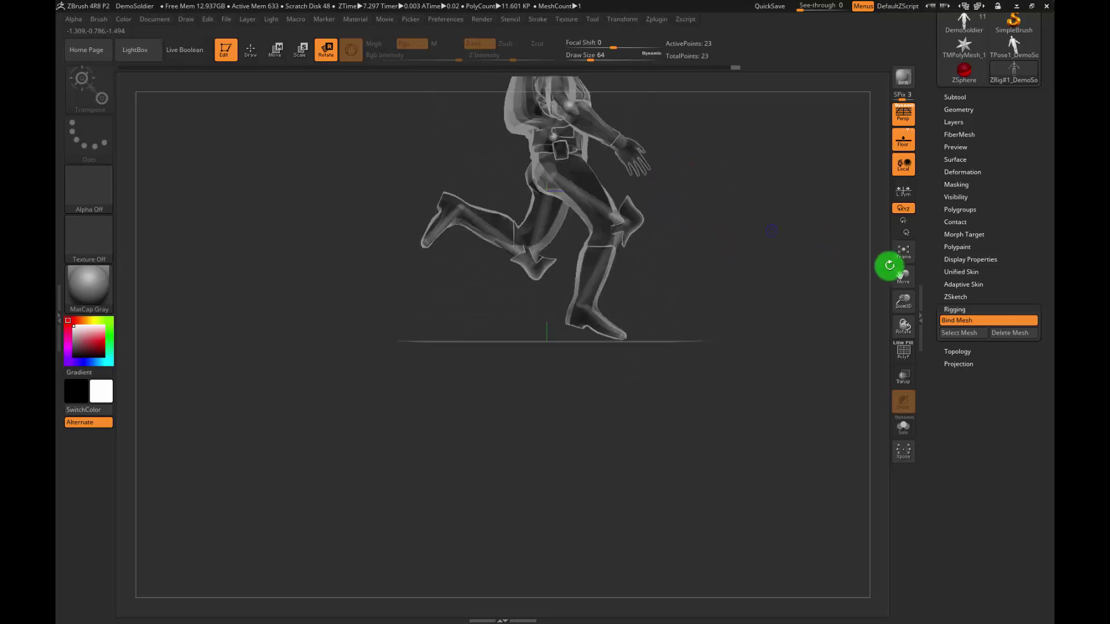
{"action": "left_click_drag", "start_coordinate": [902, 270], "coordinate": [905, 393]}
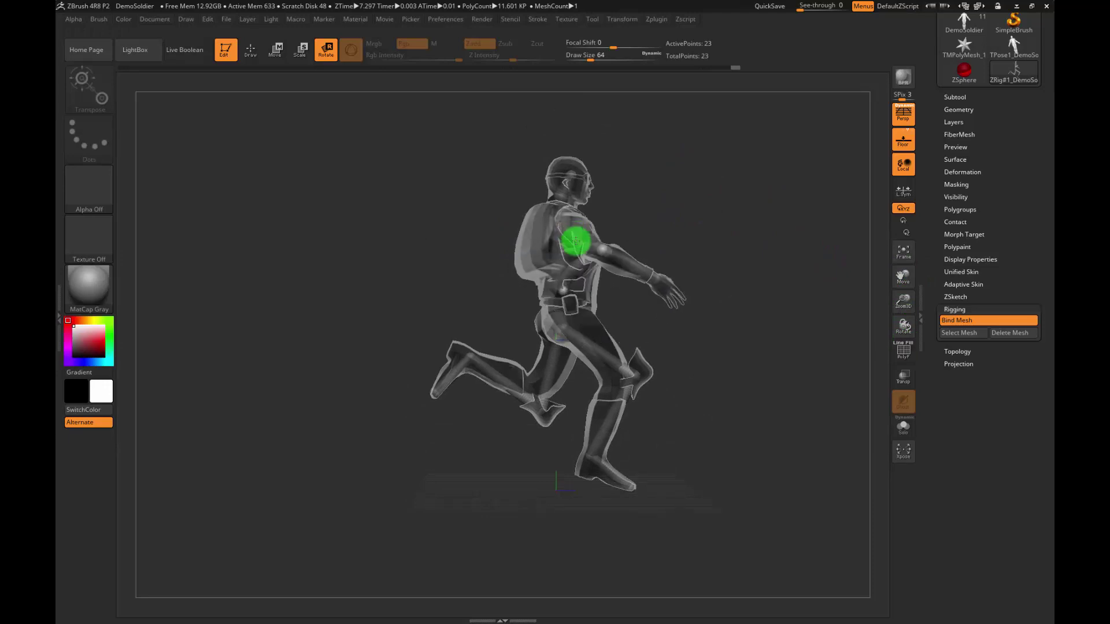
{"action": "left_click_drag", "start_coordinate": [535, 240], "coordinate": [541, 256]}
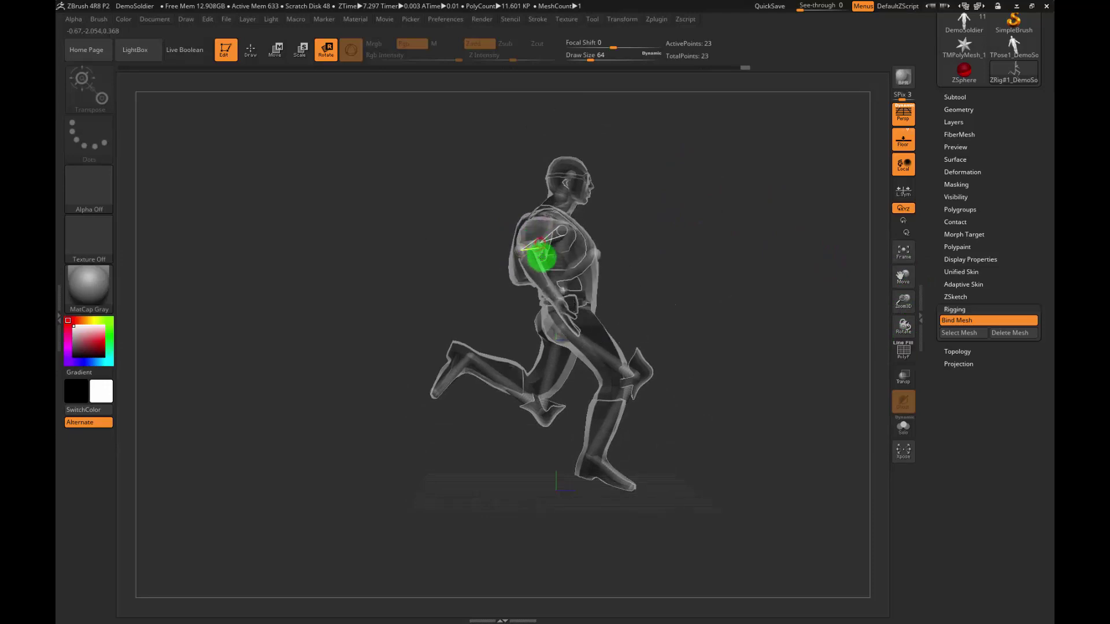
Rotate the character's head at the neck in side view
{"action": "left_click_drag", "start_coordinate": [665, 194], "coordinate": [715, 268]}
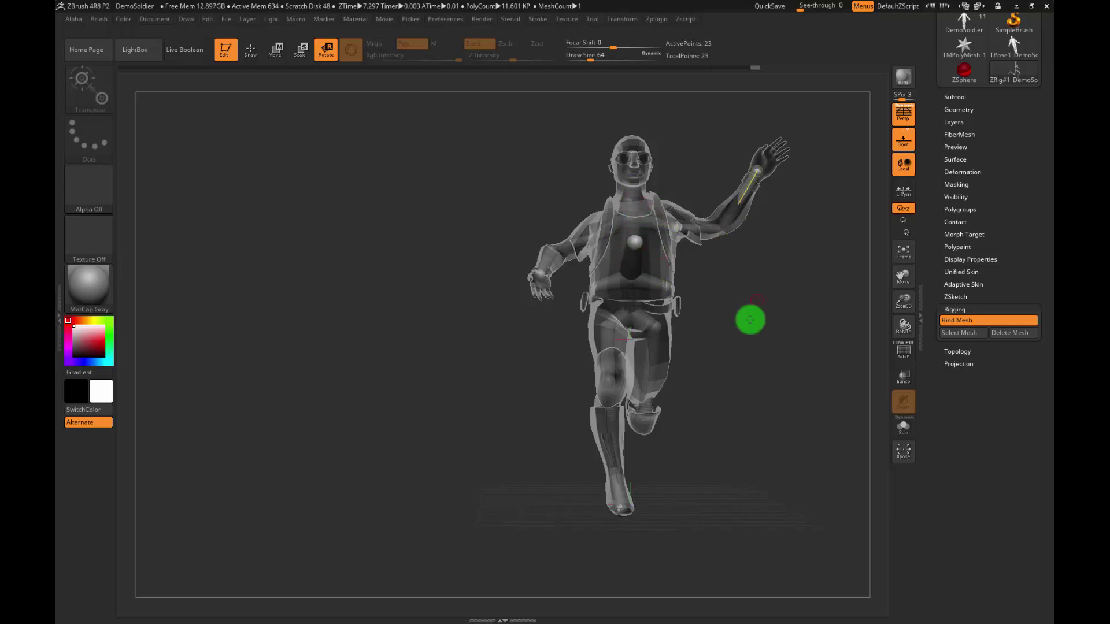
{"action": "mouse_move", "coordinate": [748, 317]}
{"action": "left_mouse_down"}
{"action": "mouse_move", "coordinate": [790, 322]}
{"action": "mouse_move", "coordinate": [763, 301]}
{"action": "left_mouse_up"}
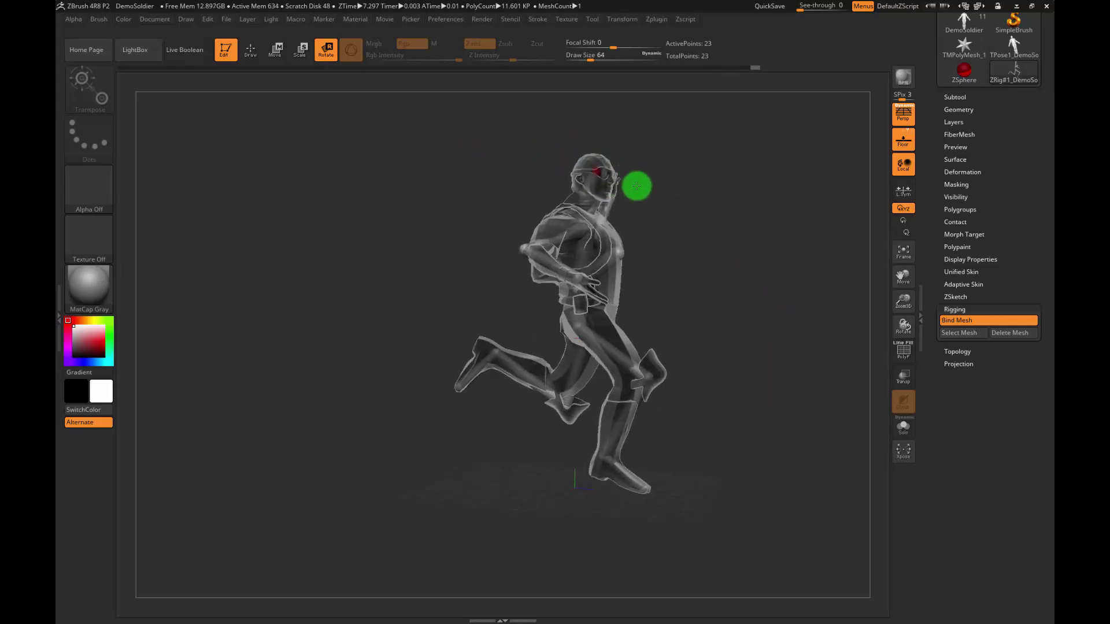
{"action": "left_click_drag", "start_coordinate": [579, 194], "coordinate": [570, 178]}
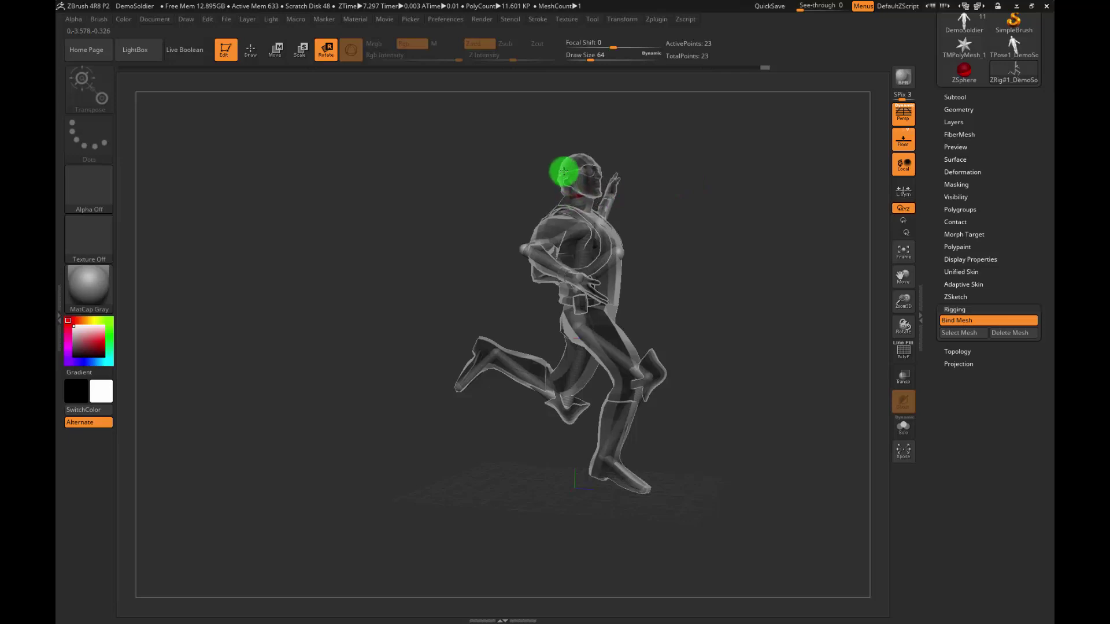
{"action": "mouse_move", "coordinate": [721, 233]}
{"action": "left_mouse_down"}
{"action": "mouse_move", "coordinate": [682, 225]}
{"action": "mouse_move", "coordinate": [747, 297]}
{"action": "left_mouse_up"}
Unbind the mesh from the ZSphere rig to reset the pose and bind it again
{"action": "left_click_drag", "start_coordinate": [1029, 156], "coordinate": [1041, 5]}
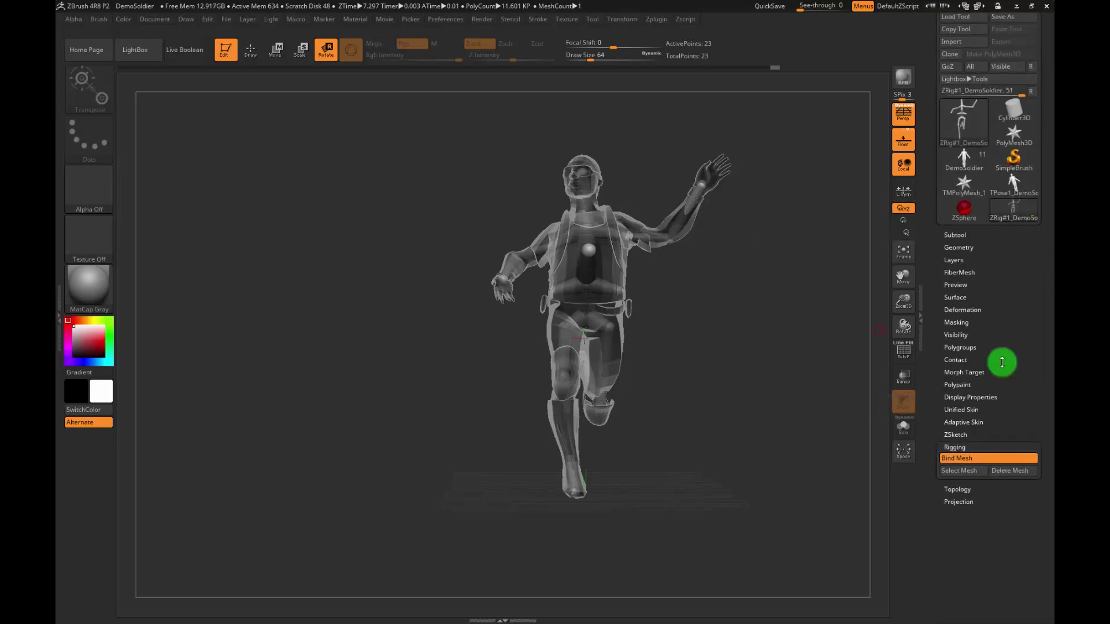
{"action": "left_click", "coordinate": [967, 461]}
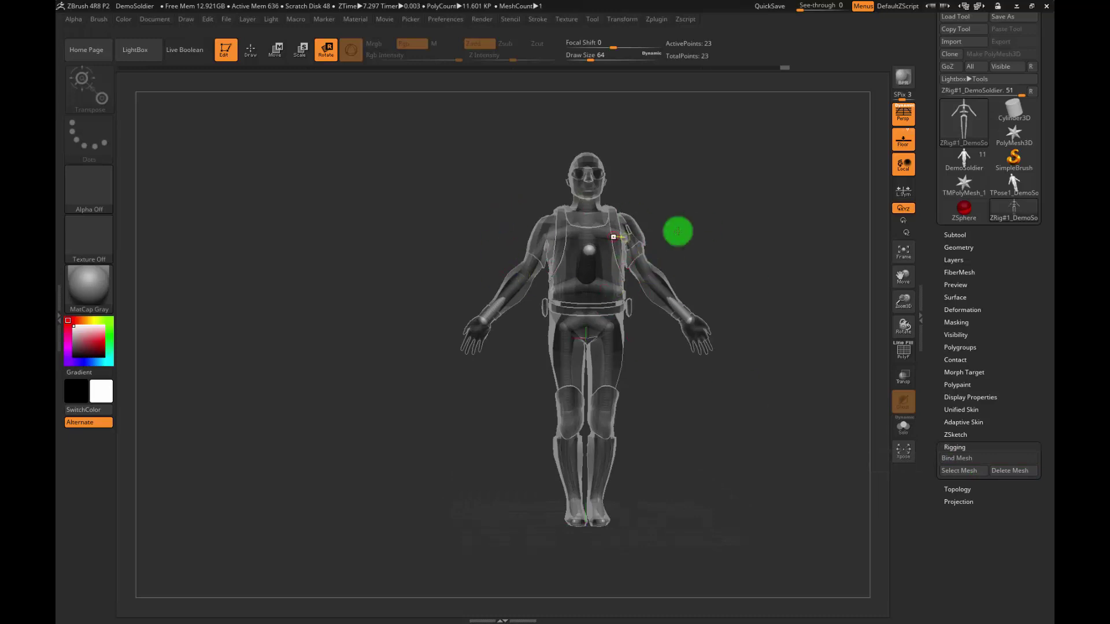
{"action": "left_click", "coordinate": [966, 458]}
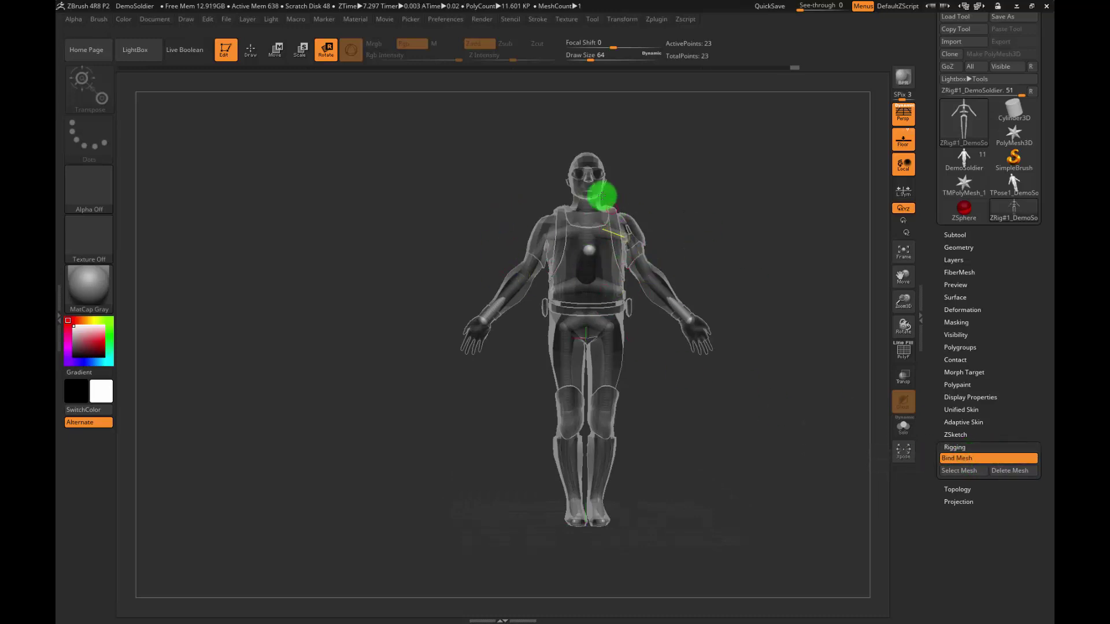
Pose the character's left arm by raising the forearm at the elbow and rotating the upper arm backward
{"action": "left_click_drag", "start_coordinate": [634, 241], "coordinate": [645, 179]}
{"action": "left_click_drag", "start_coordinate": [725, 252], "coordinate": [595, 366]}
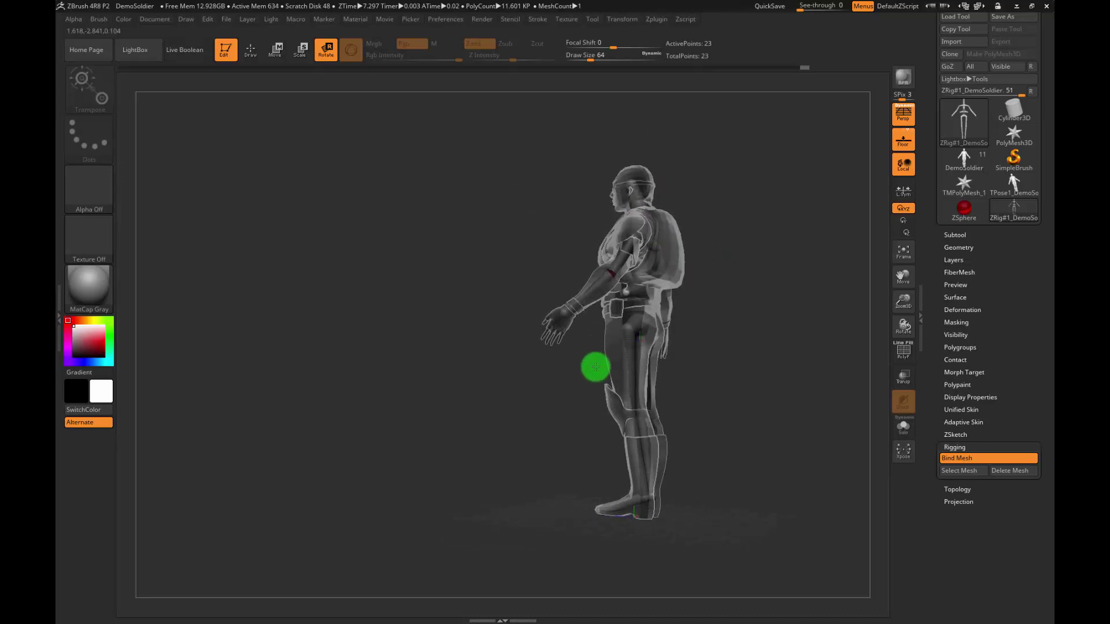
{"action": "left_click_drag", "start_coordinate": [773, 332], "coordinate": [789, 312]}
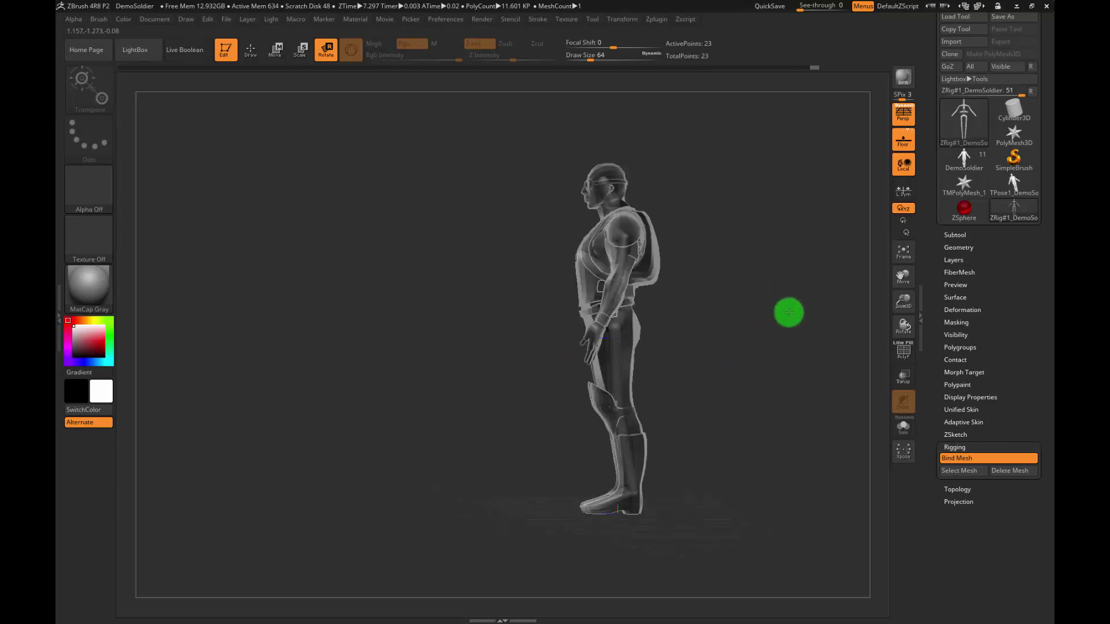
{"action": "left_click_drag", "start_coordinate": [610, 302], "coordinate": [597, 255]}
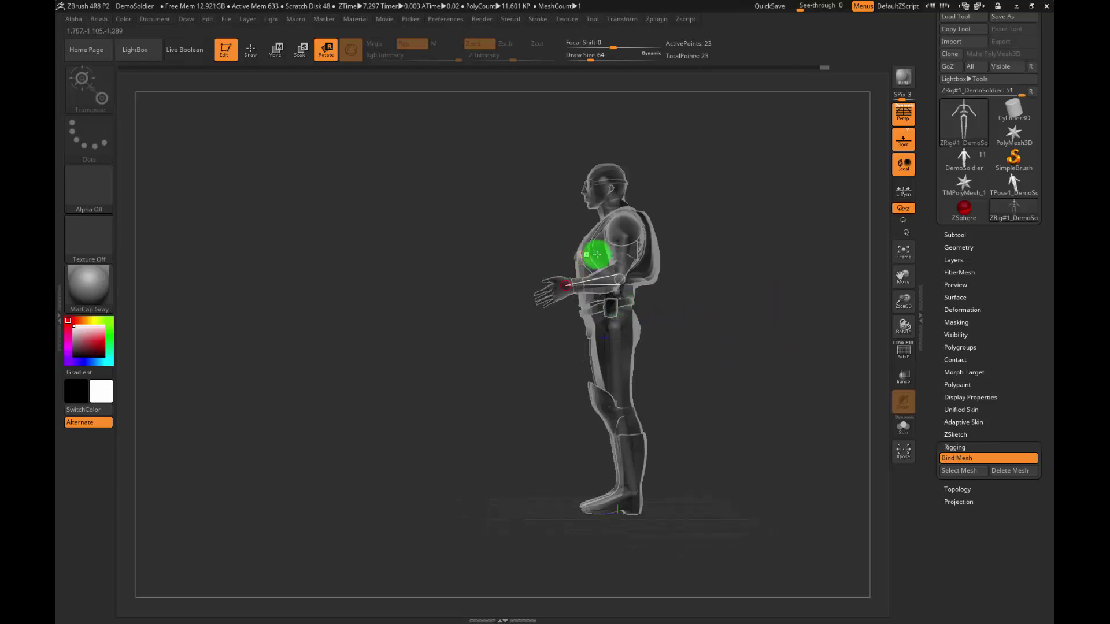
{"action": "left_click_drag", "start_coordinate": [739, 311], "coordinate": [790, 312]}
{"action": "left_click_drag", "start_coordinate": [700, 230], "coordinate": [623, 242]}
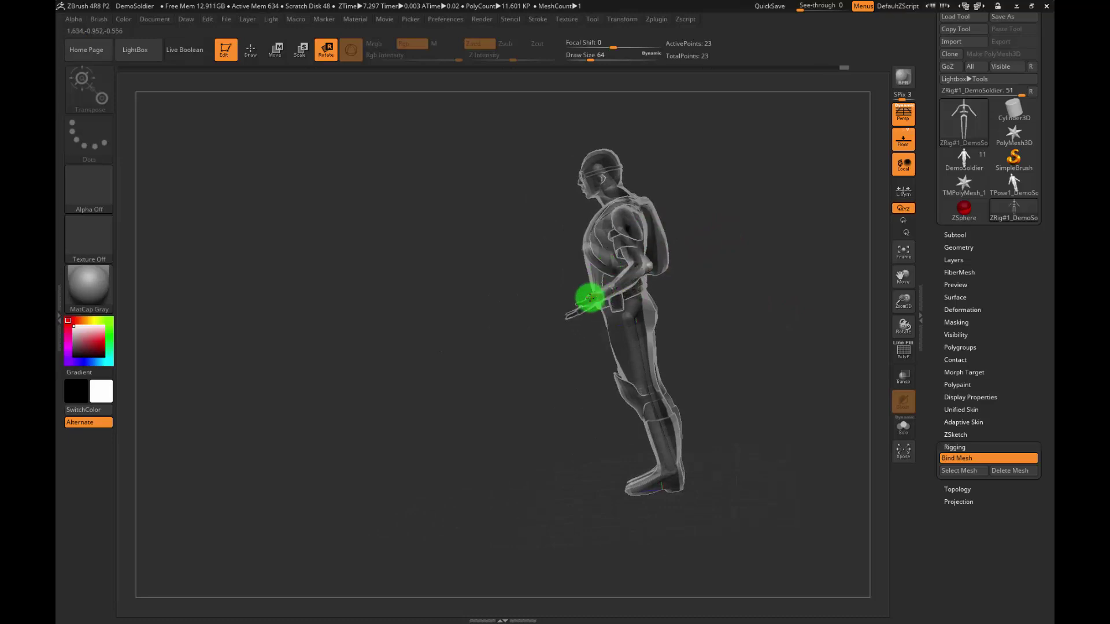
Rotate the character's right upper arm backward with the elbow bent behind the torso in side view
{"action": "left_click_drag", "start_coordinate": [746, 279], "coordinate": [850, 275]}
{"action": "left_click_drag", "start_coordinate": [782, 322], "coordinate": [702, 296]}
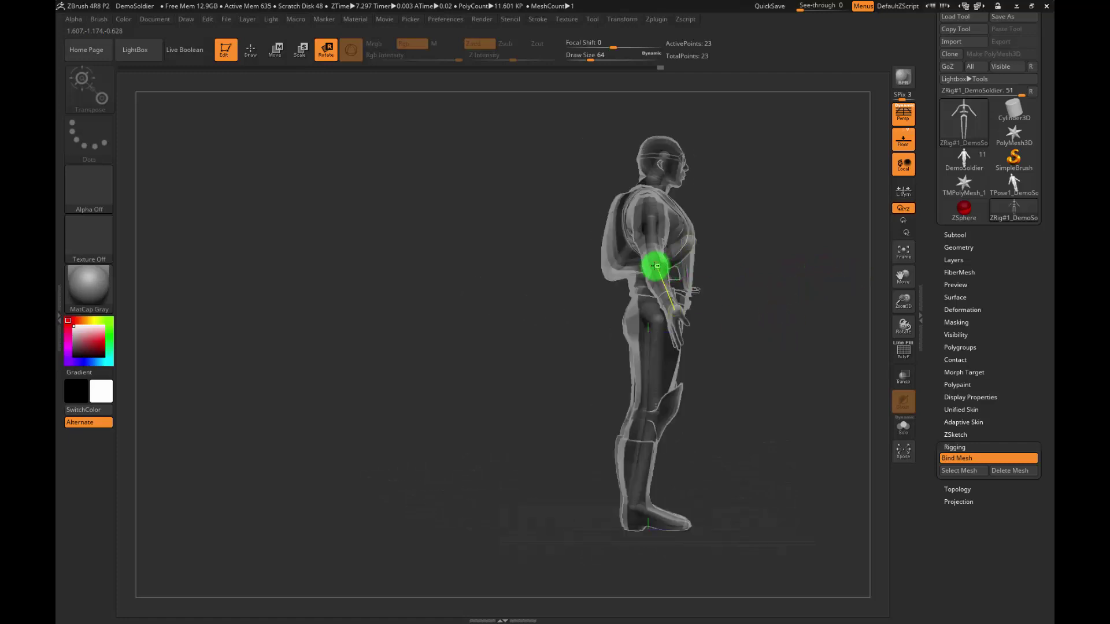
{"action": "left_click_drag", "start_coordinate": [649, 214], "coordinate": [674, 241]}
{"action": "left_click_drag", "start_coordinate": [749, 285], "coordinate": [763, 318]}
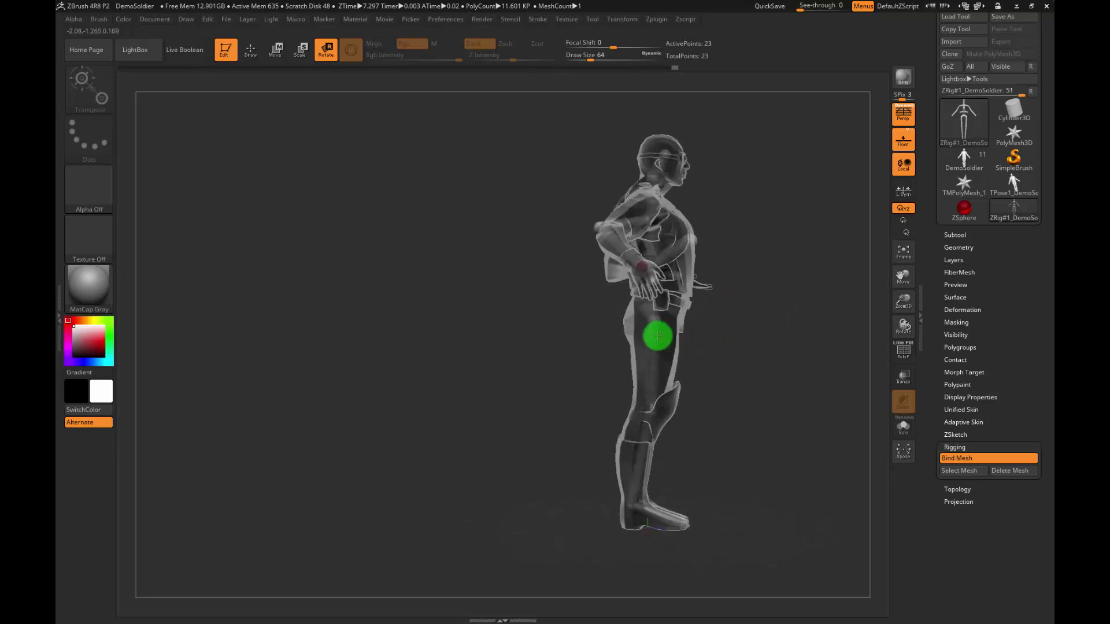
Rotate the character's right leg backward and the left leg forward into a running stride
{"action": "left_click_drag", "start_coordinate": [655, 332], "coordinate": [535, 381]}
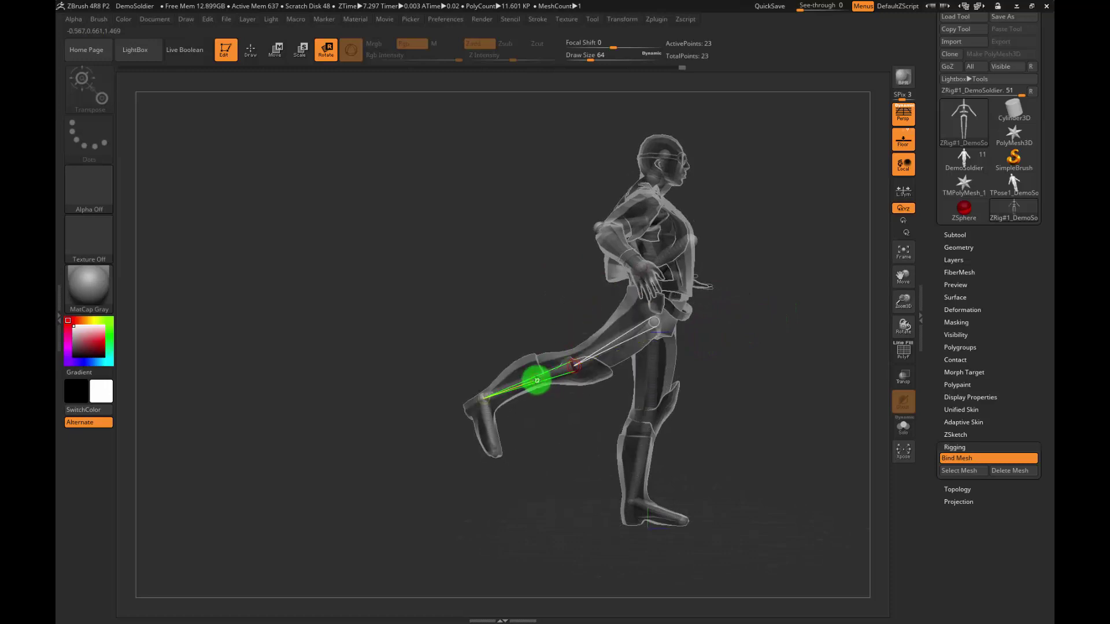
{"action": "left_click_drag", "start_coordinate": [865, 337], "coordinate": [766, 340]}
{"action": "left_click_drag", "start_coordinate": [421, 364], "coordinate": [623, 346]}
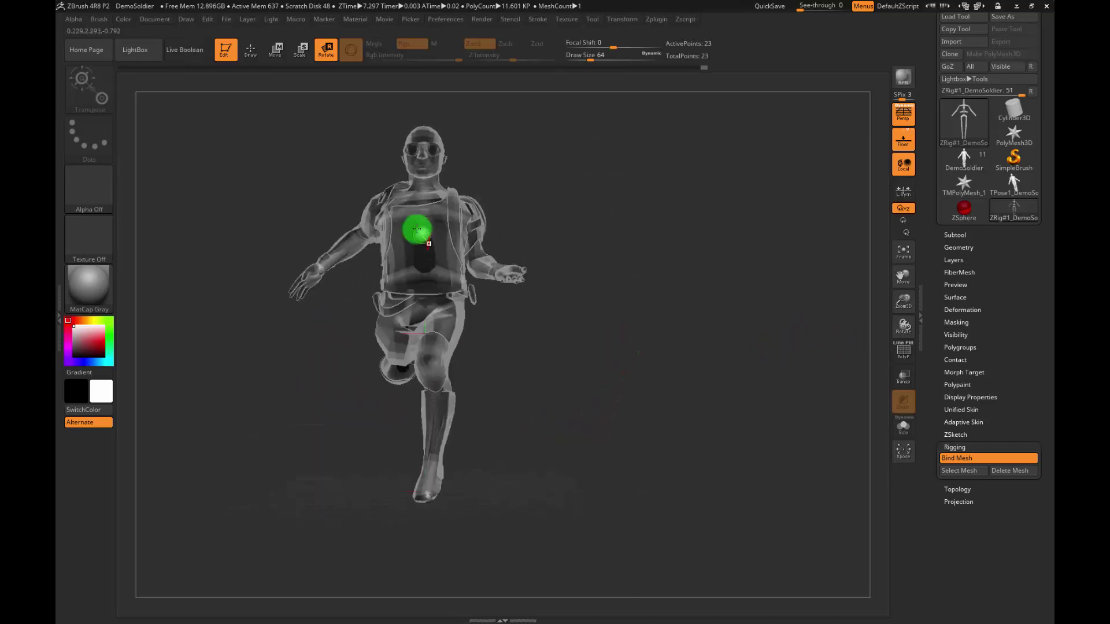
Adjust the tilt and direction of the character's head by rotating it at the neck
{"action": "left_click_drag", "start_coordinate": [436, 153], "coordinate": [429, 185]}
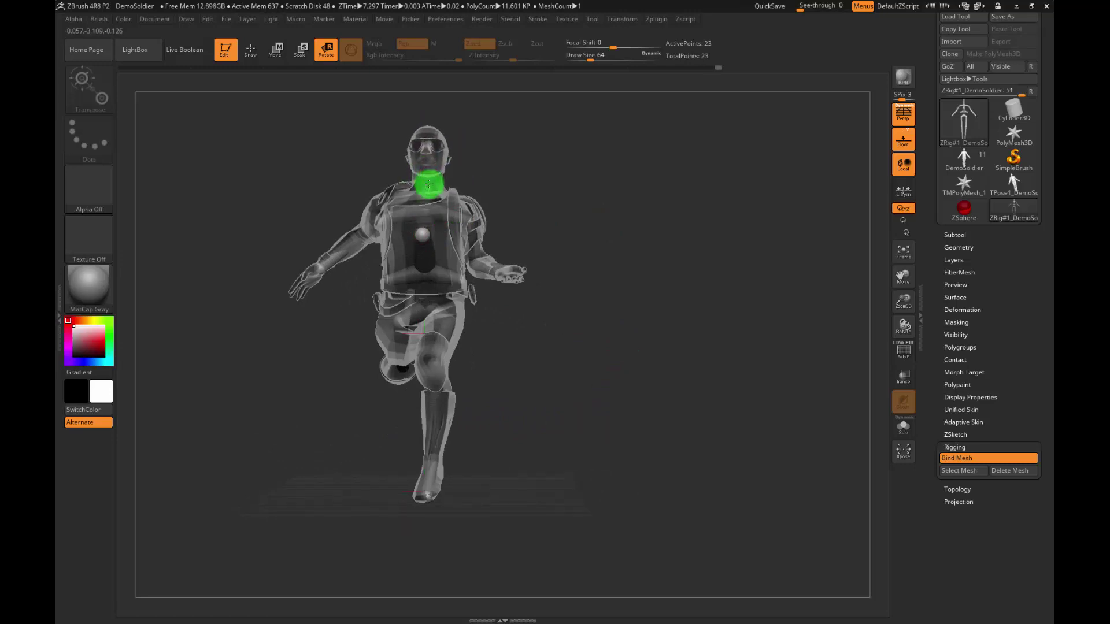
{"action": "left_click_drag", "start_coordinate": [563, 207], "coordinate": [605, 217]}
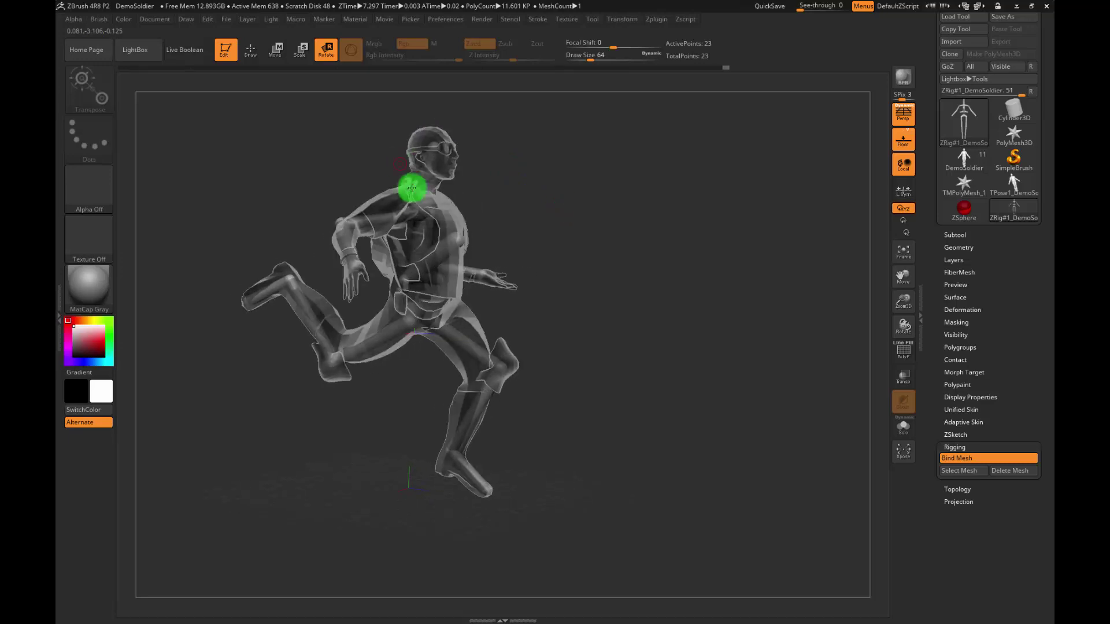
{"action": "mouse_move", "coordinate": [720, 247]}
{"action": "left_mouse_down"}
{"action": "mouse_move", "coordinate": [681, 235]}
{"action": "mouse_move", "coordinate": [798, 281]}
{"action": "left_mouse_up"}
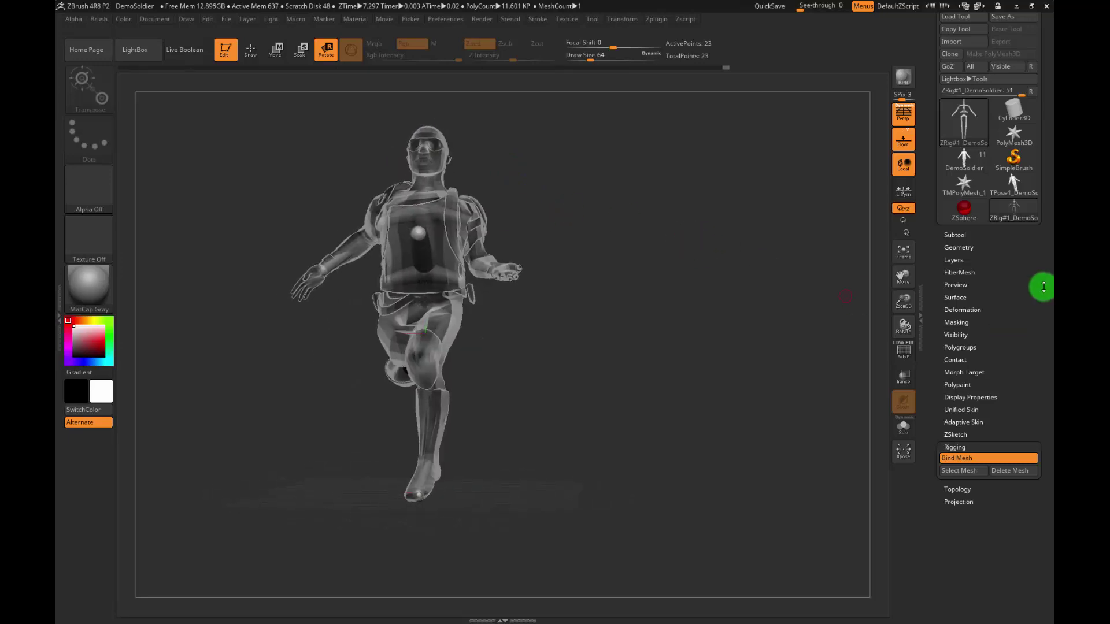
Transfer the rig's pose back to all DemoSoldier subtools with TPose|SubT and check the posed model from the side
{"action": "left_click_drag", "start_coordinate": [1044, 288], "coordinate": [1040, 404]}
{"action": "left_click", "coordinate": [1006, 218]}
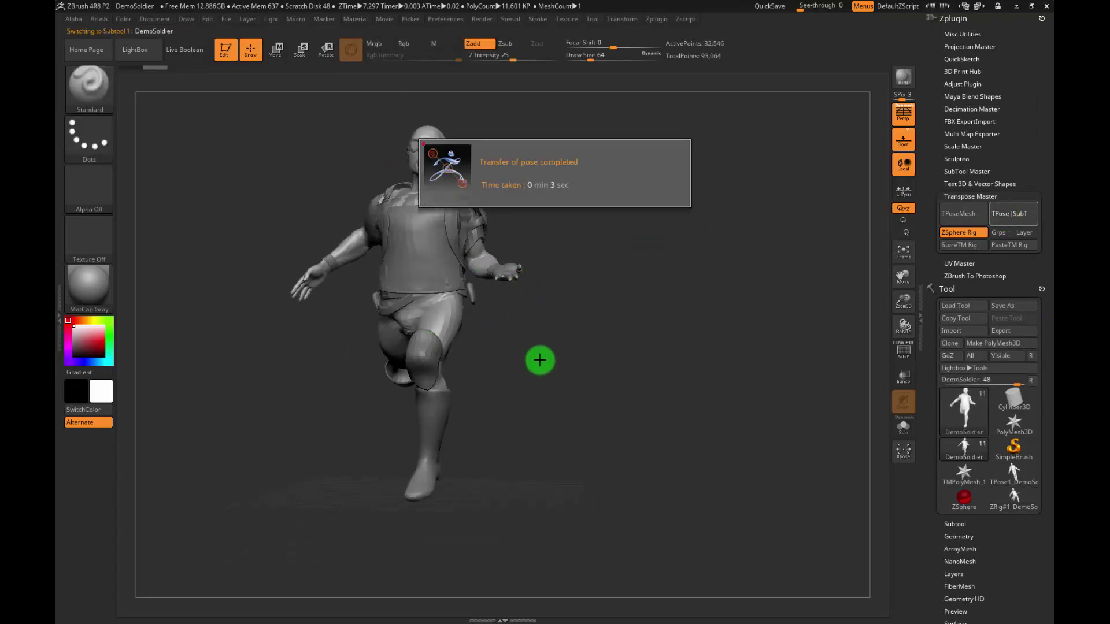
{"action": "left_click_drag", "start_coordinate": [523, 347], "coordinate": [578, 351]}
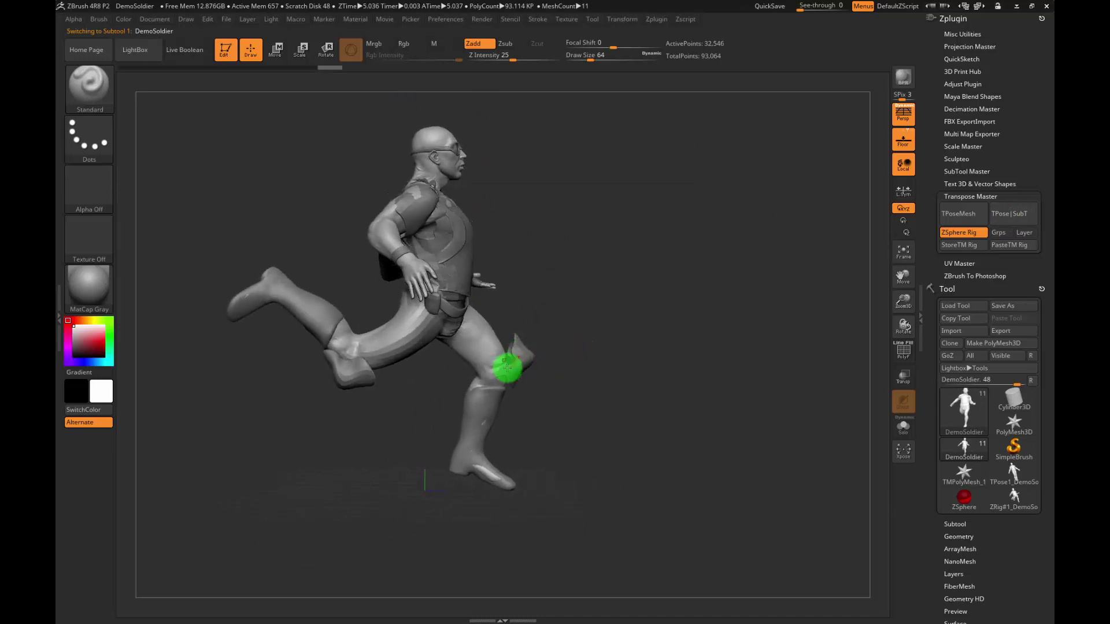
{"action": "left_click_drag", "start_coordinate": [664, 354], "coordinate": [683, 318]}
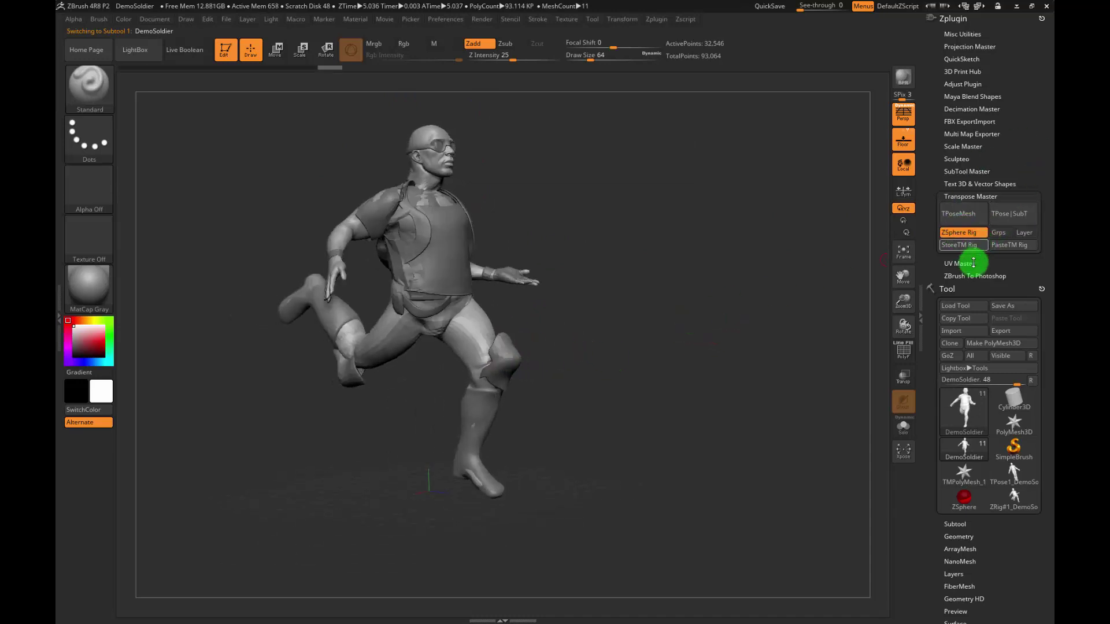
Open the subtool list and make the kneeGuards subtool active in Move mode
{"action": "left_click_drag", "start_coordinate": [960, 284], "coordinate": [1052, 265]}
{"action": "left_click", "coordinate": [957, 337]}
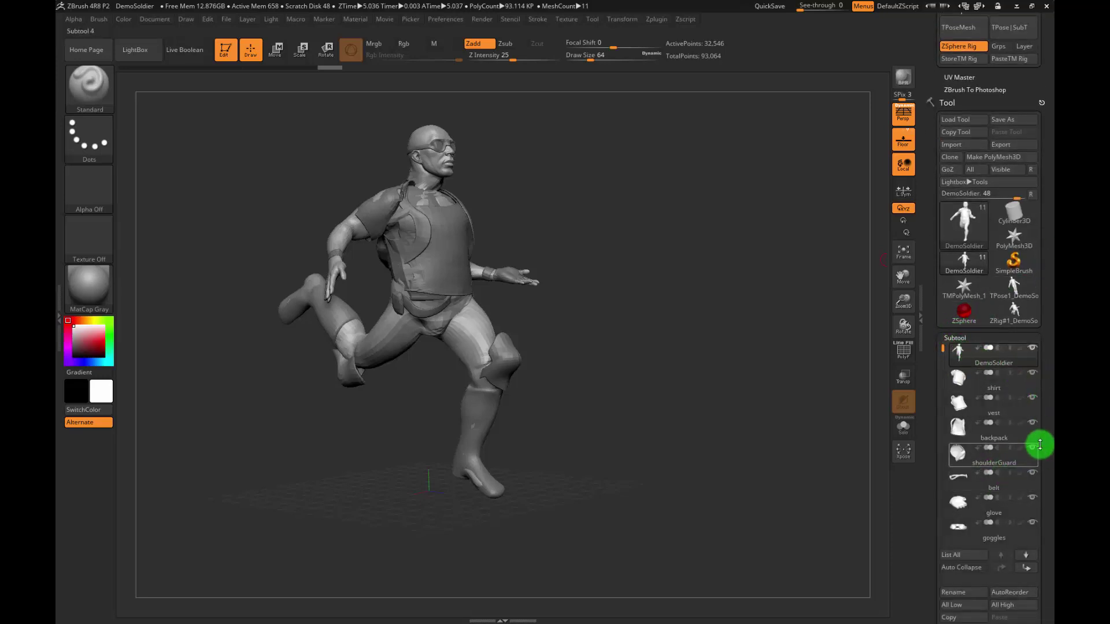
{"action": "left_click_drag", "start_coordinate": [1042, 441], "coordinate": [1040, 362]}
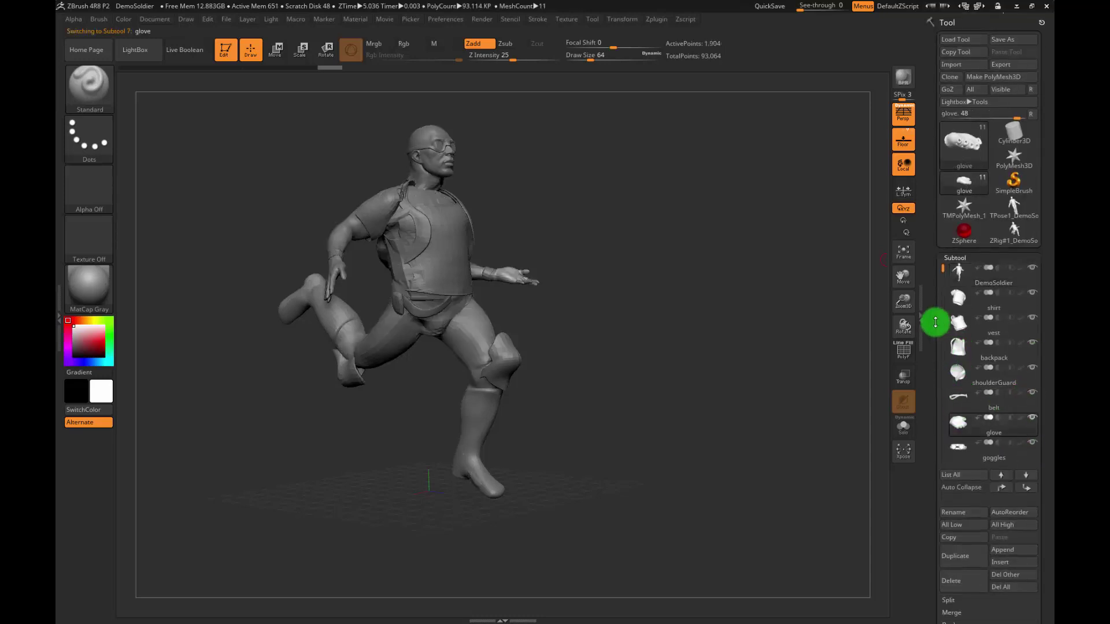
{"action": "left_click_drag", "start_coordinate": [942, 324], "coordinate": [941, 301]}
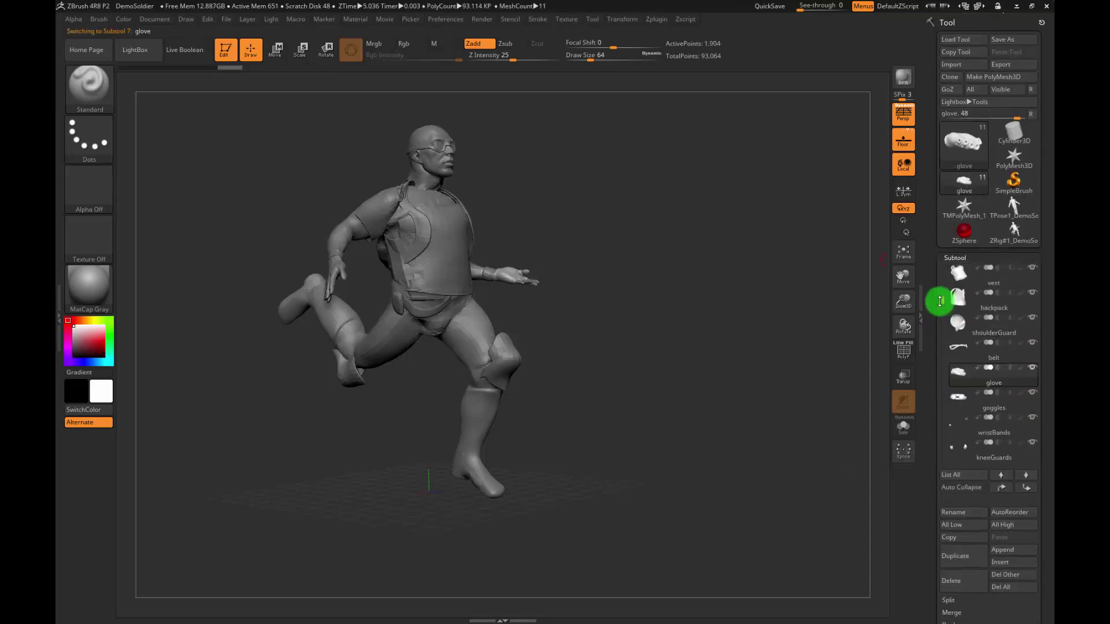
{"action": "left_click", "coordinate": [279, 47]}
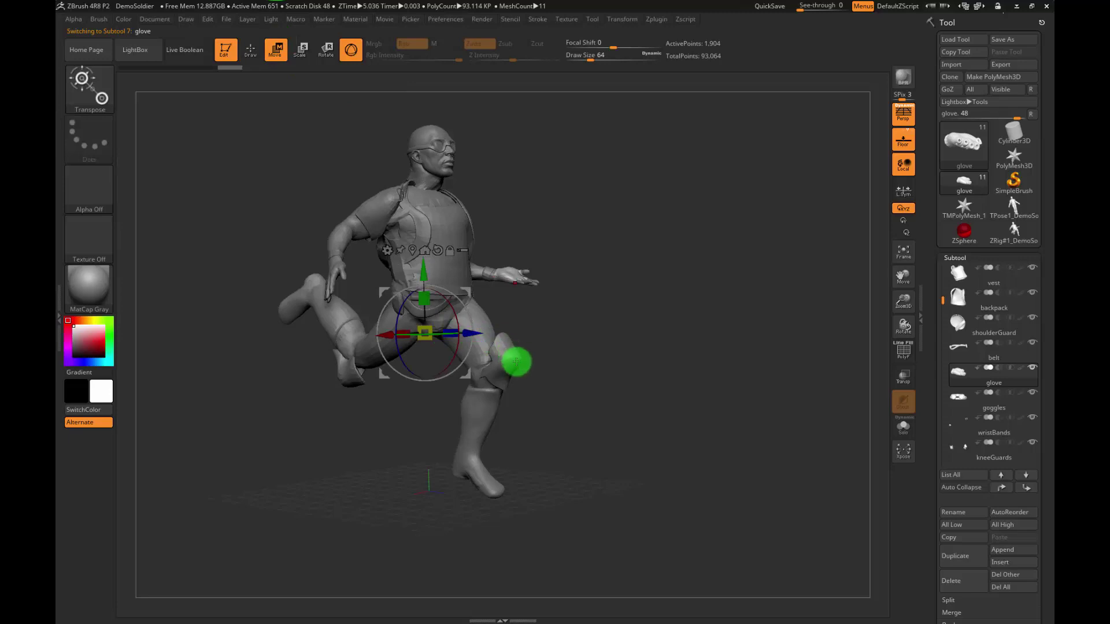
{"action": "left_click", "coordinate": [507, 368], "text": "alt"}
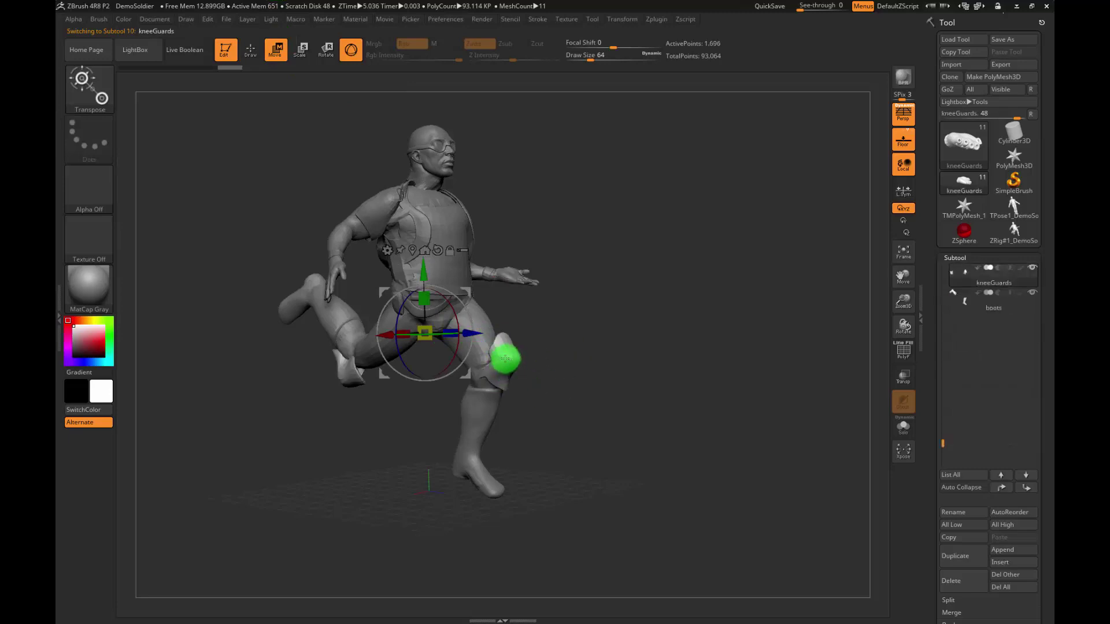
Place the transform gizmo on the forward leg's knee guard and move the kneeGuards subtool slightly backward along the Z axis toward the knee
{"action": "left_click", "coordinate": [481, 350], "text": "alt"}
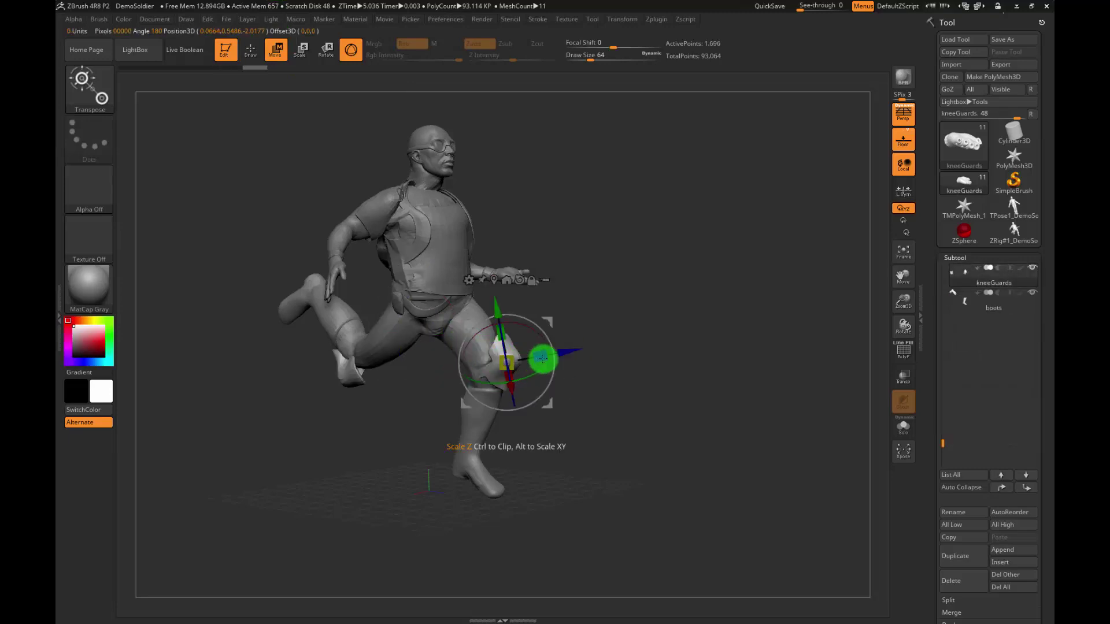
{"action": "mouse_move", "coordinate": [628, 329]}
{"action": "left_mouse_down"}
{"action": "mouse_move", "coordinate": [632, 314]}
{"action": "mouse_move", "coordinate": [630, 328]}
{"action": "left_mouse_up"}
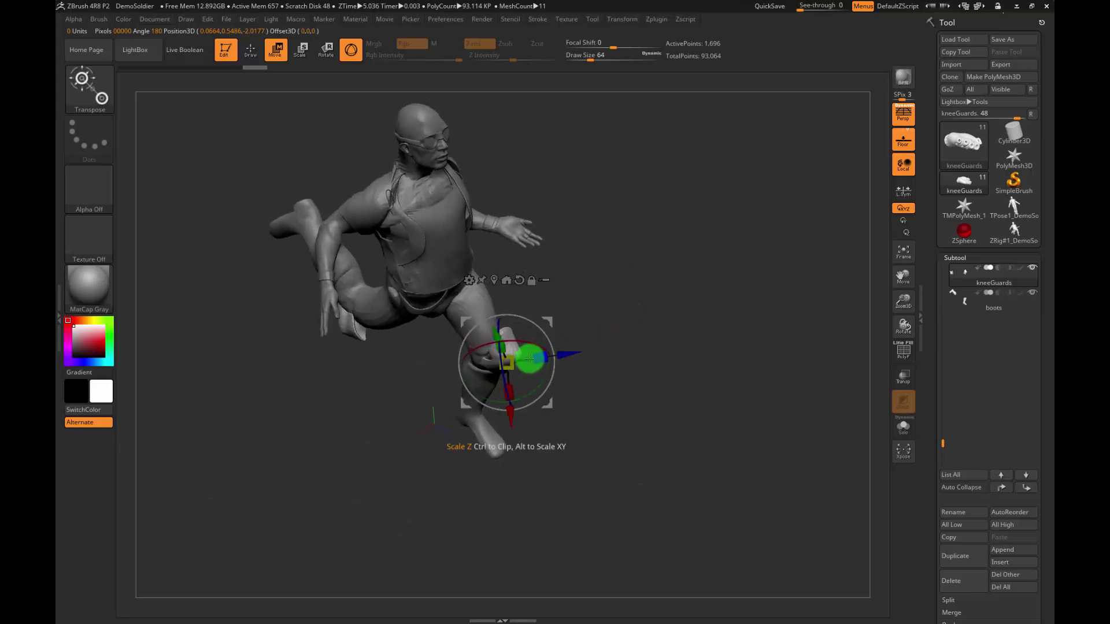
{"action": "left_click_drag", "start_coordinate": [512, 366], "coordinate": [511, 360]}
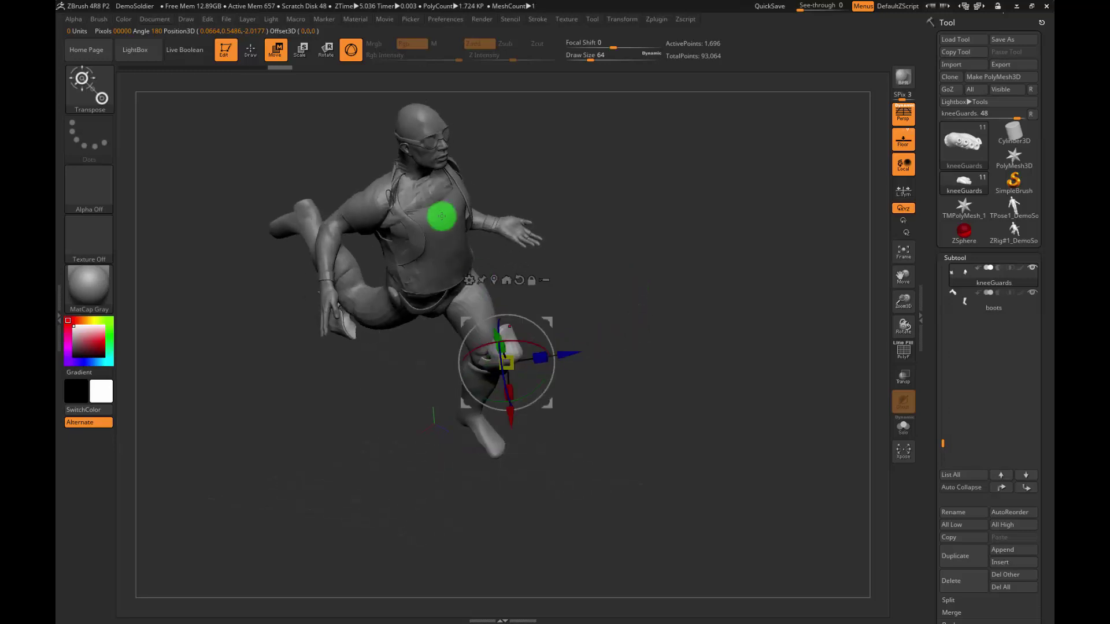
{"action": "left_click_drag", "start_coordinate": [639, 279], "coordinate": [656, 258]}
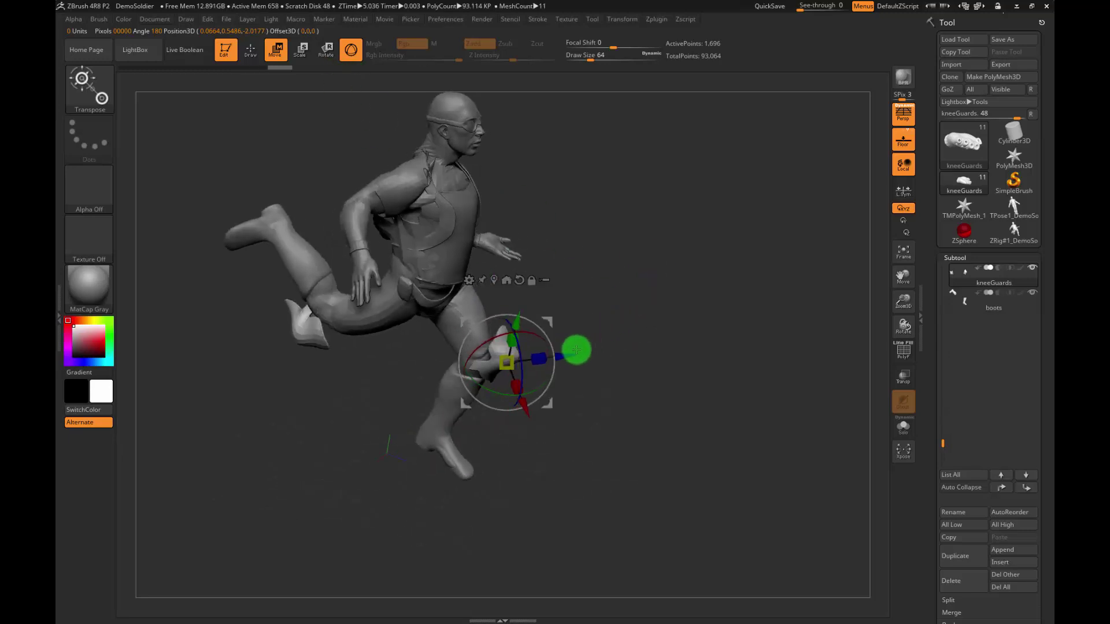
{"action": "left_click_drag", "start_coordinate": [566, 353], "coordinate": [563, 349]}
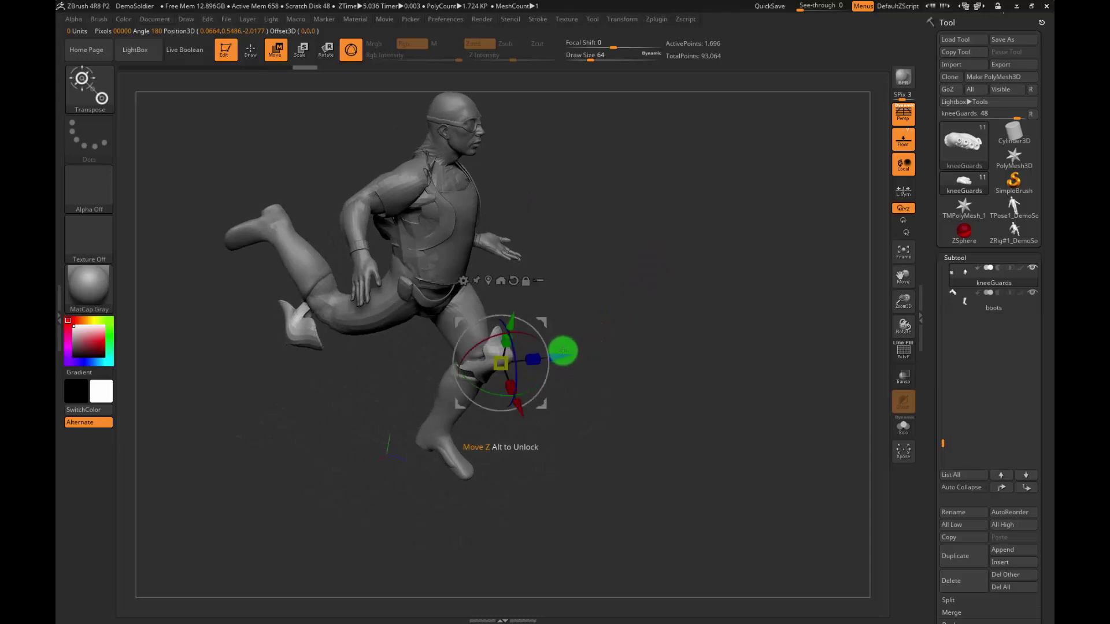
{"action": "left_click_drag", "start_coordinate": [616, 379], "coordinate": [534, 221]}
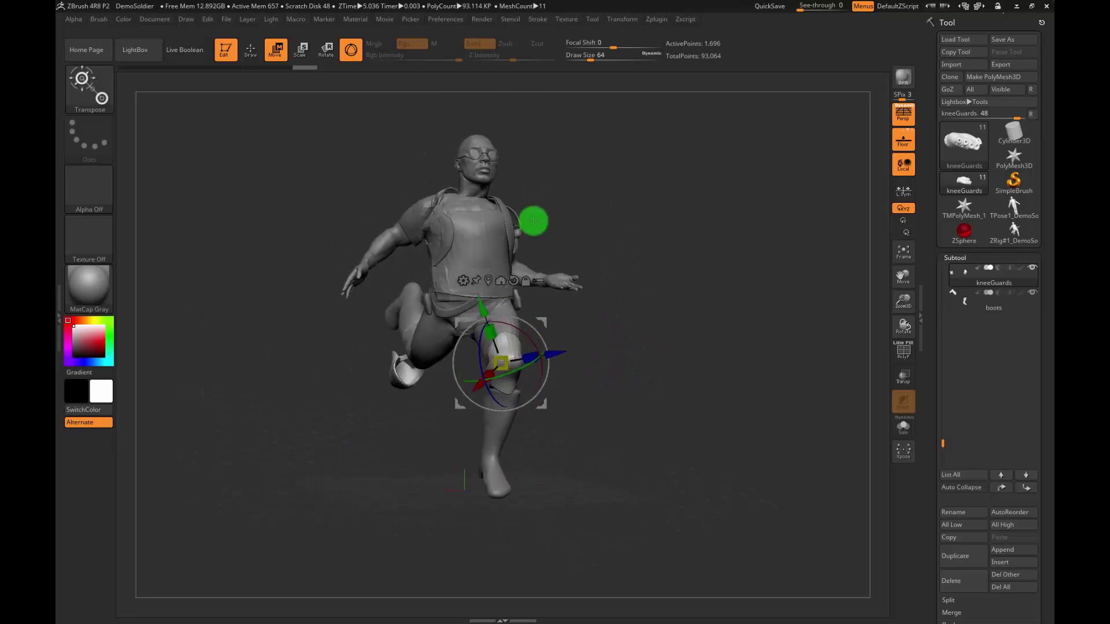